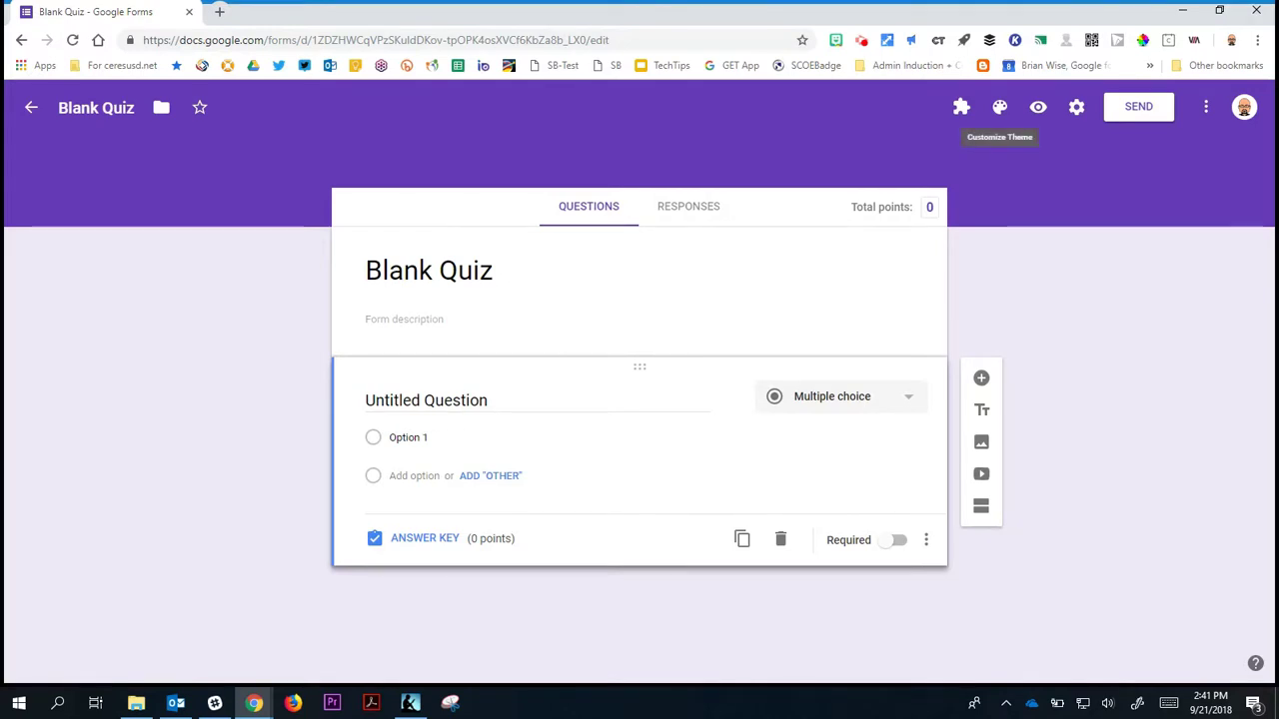
Open the theme options and set the quiz's theme color to orange after trying blue and teal.
click(999, 106)
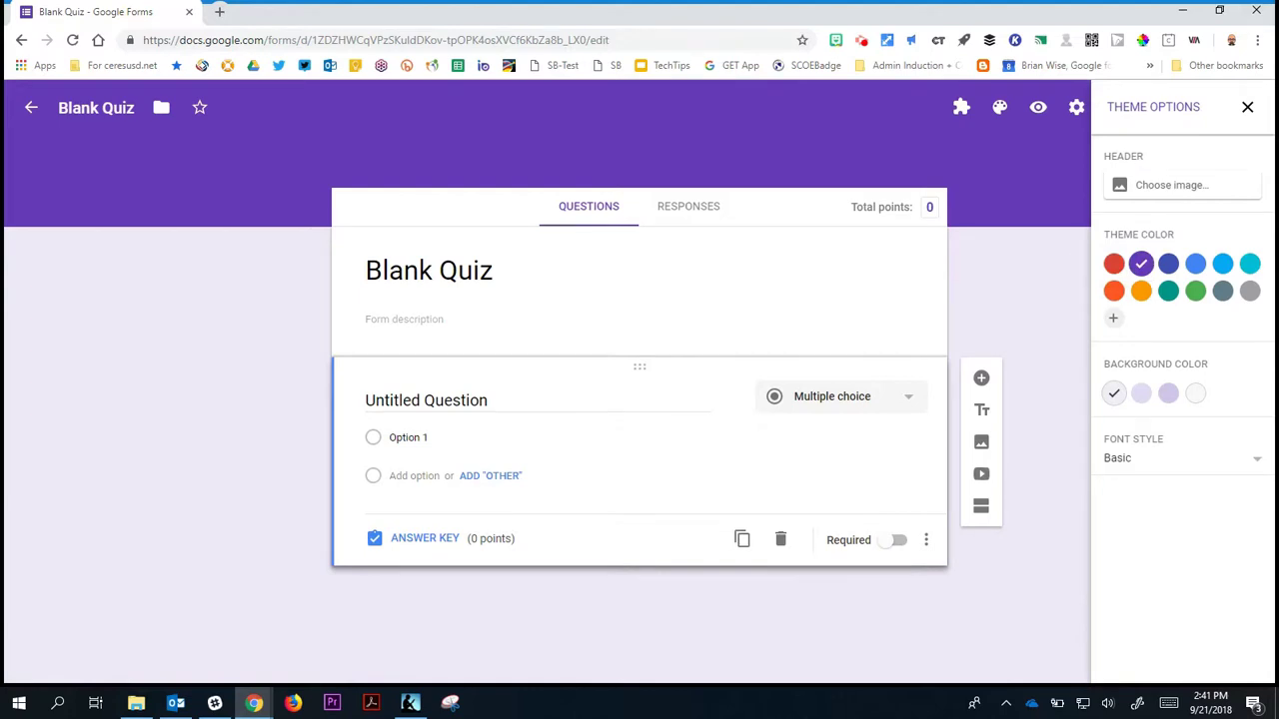
click(1195, 262)
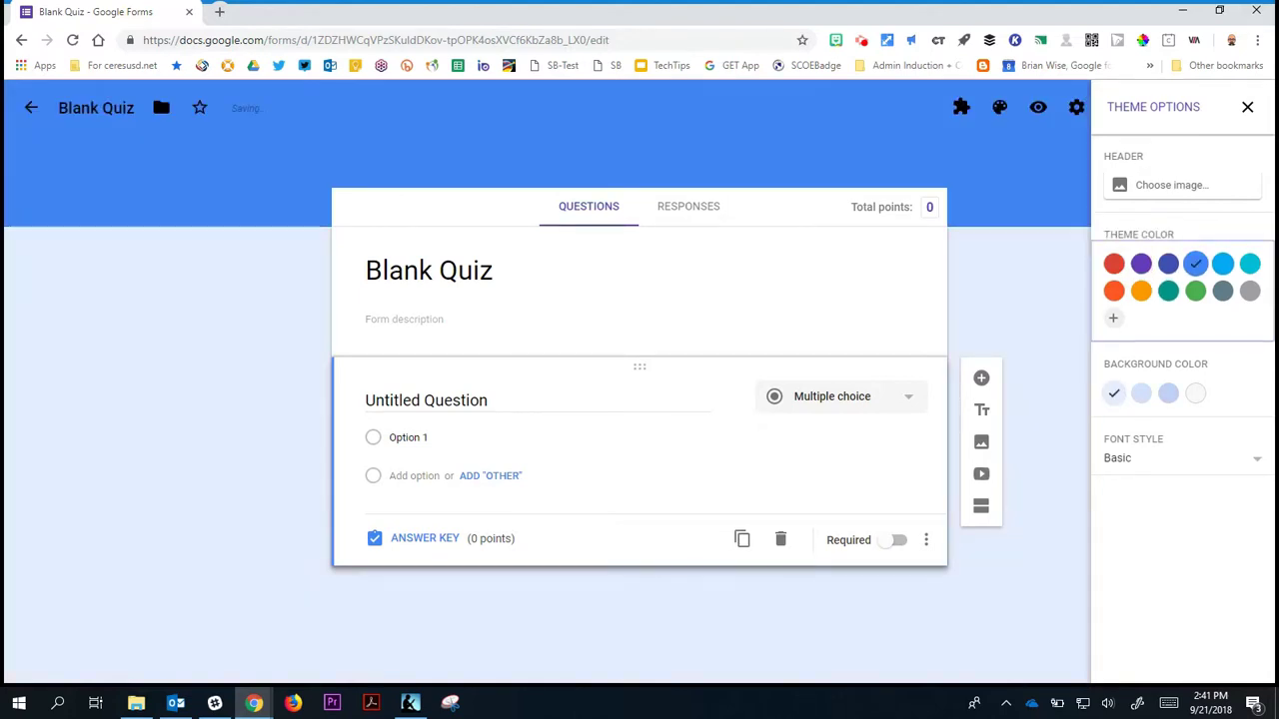
click(1168, 290)
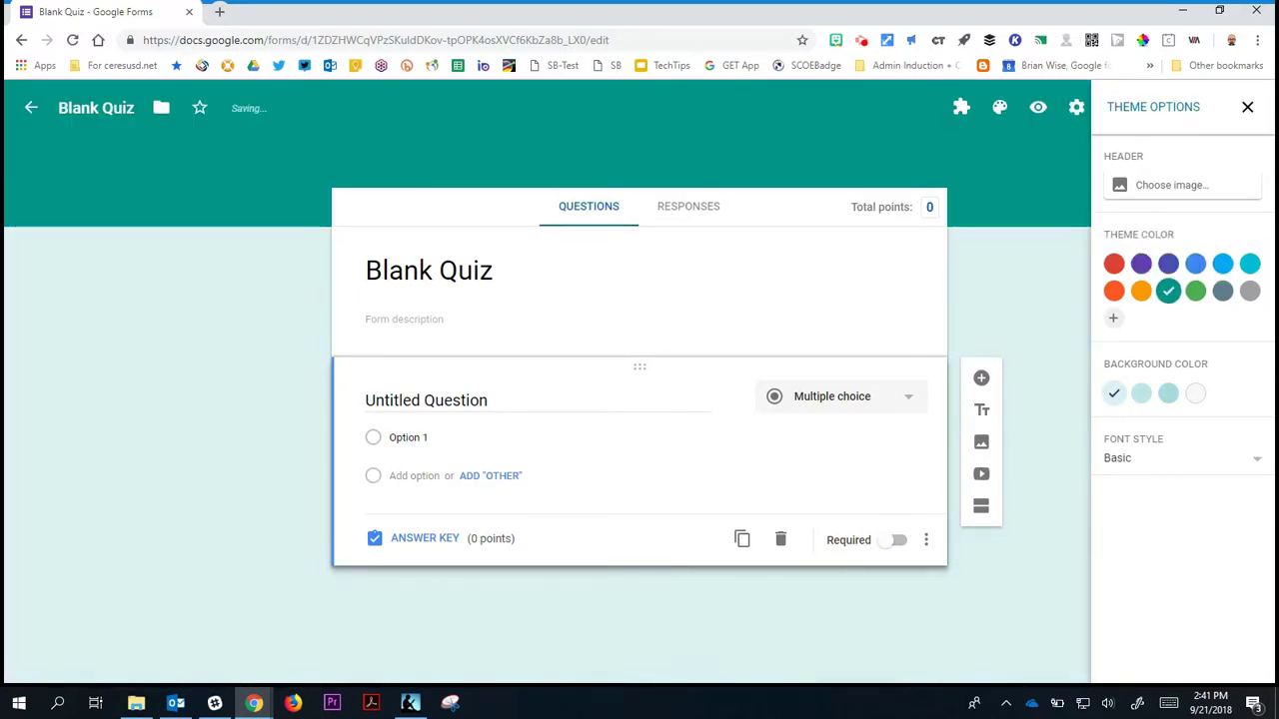
click(1141, 291)
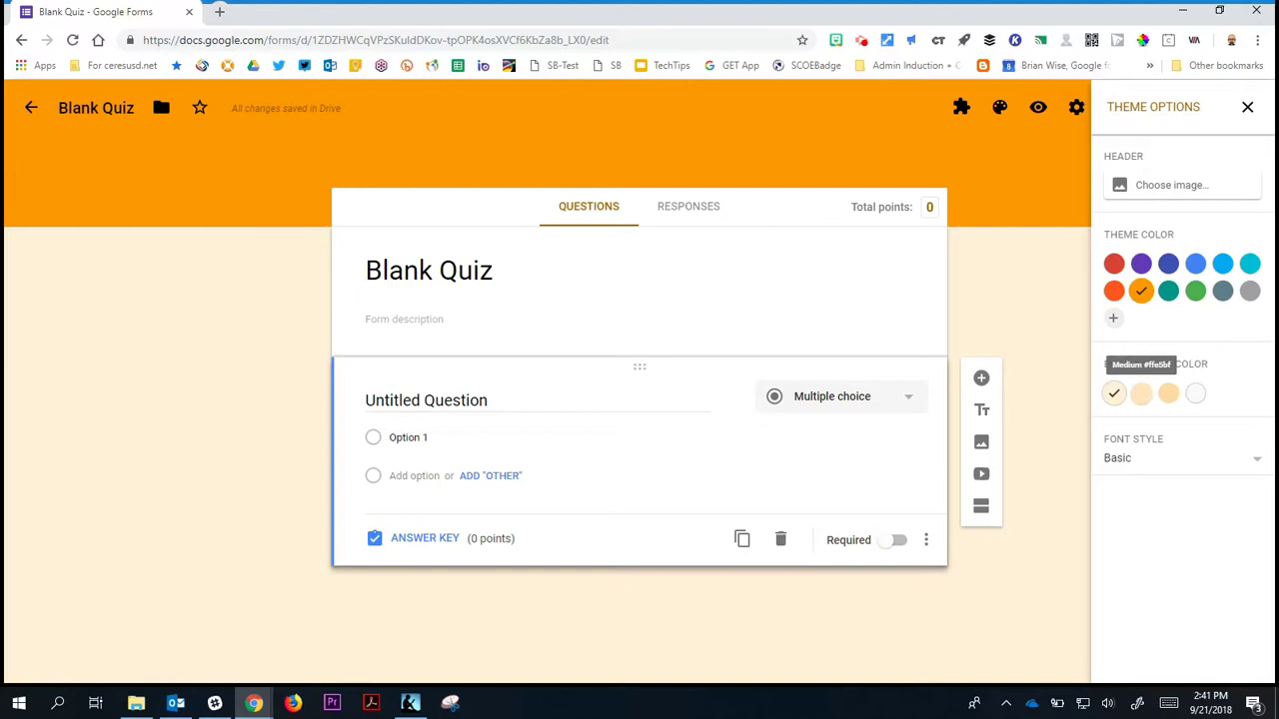
Try the medium, dark and gray background colors, and return to the lightest orange shade.
click(1141, 392)
click(1168, 393)
click(1195, 392)
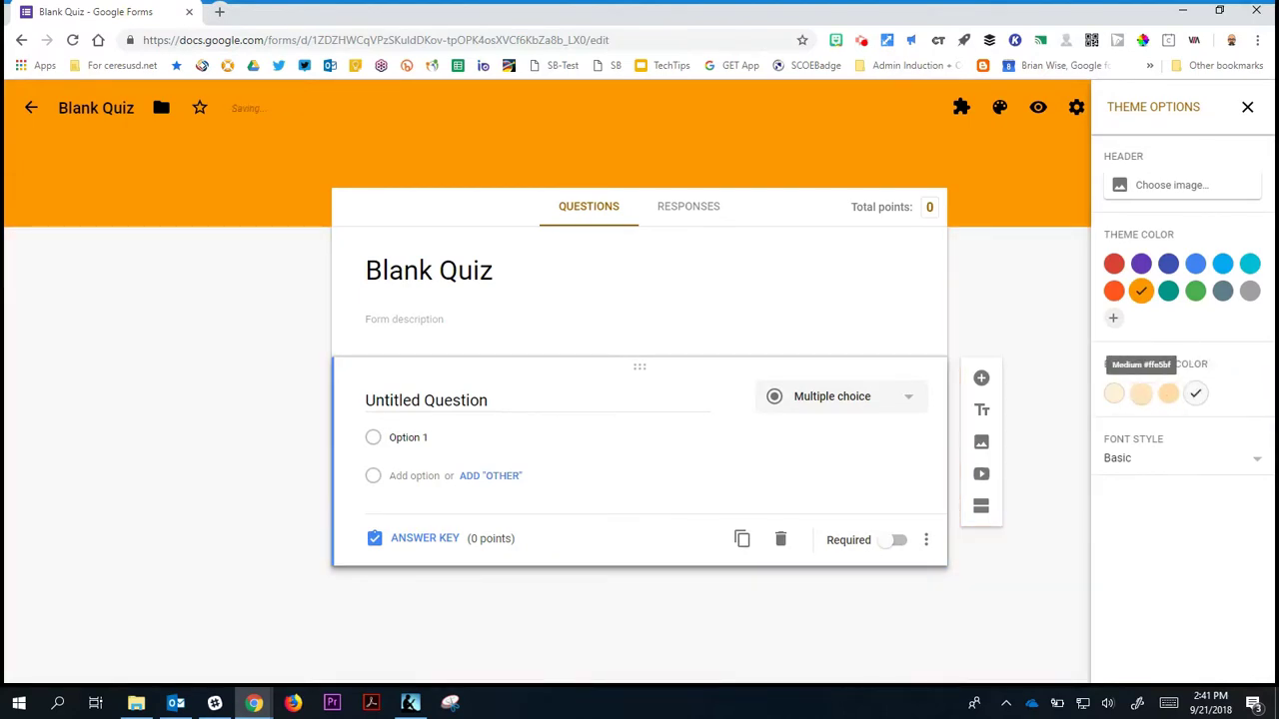
click(1113, 392)
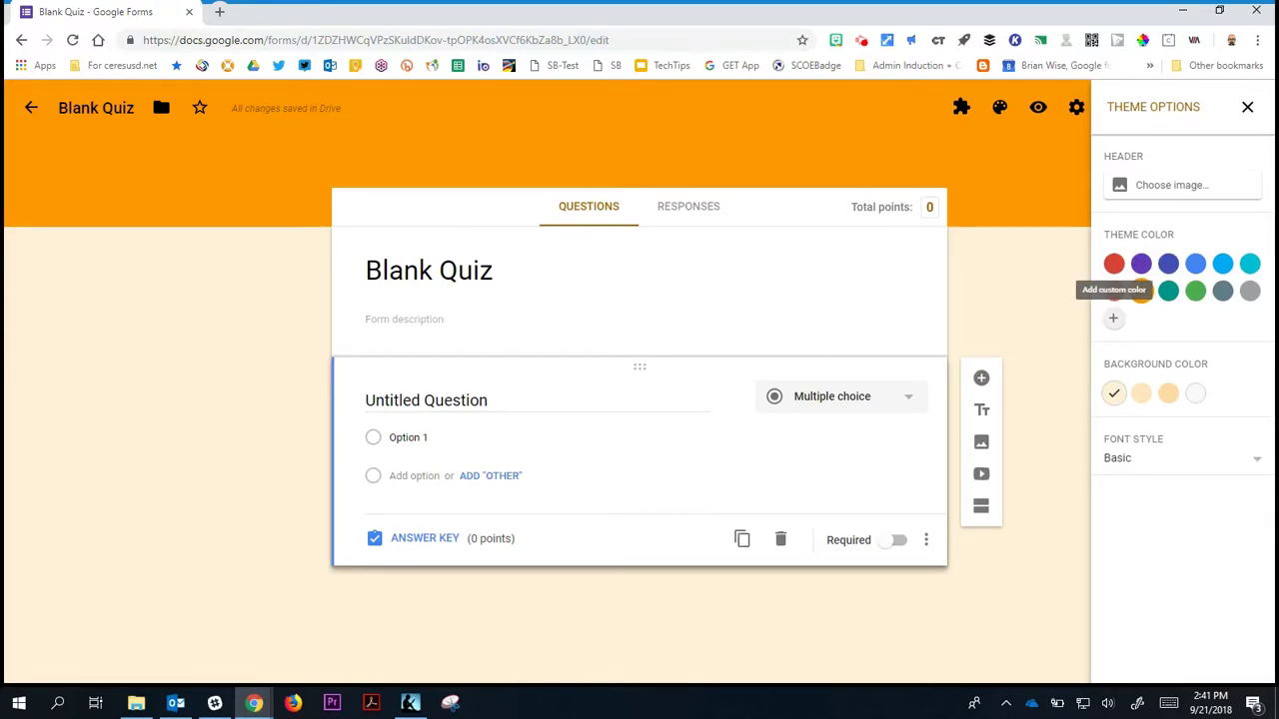
Mix a custom theme color #983c5b in the color picker and add it to the form's theme.
click(1113, 318)
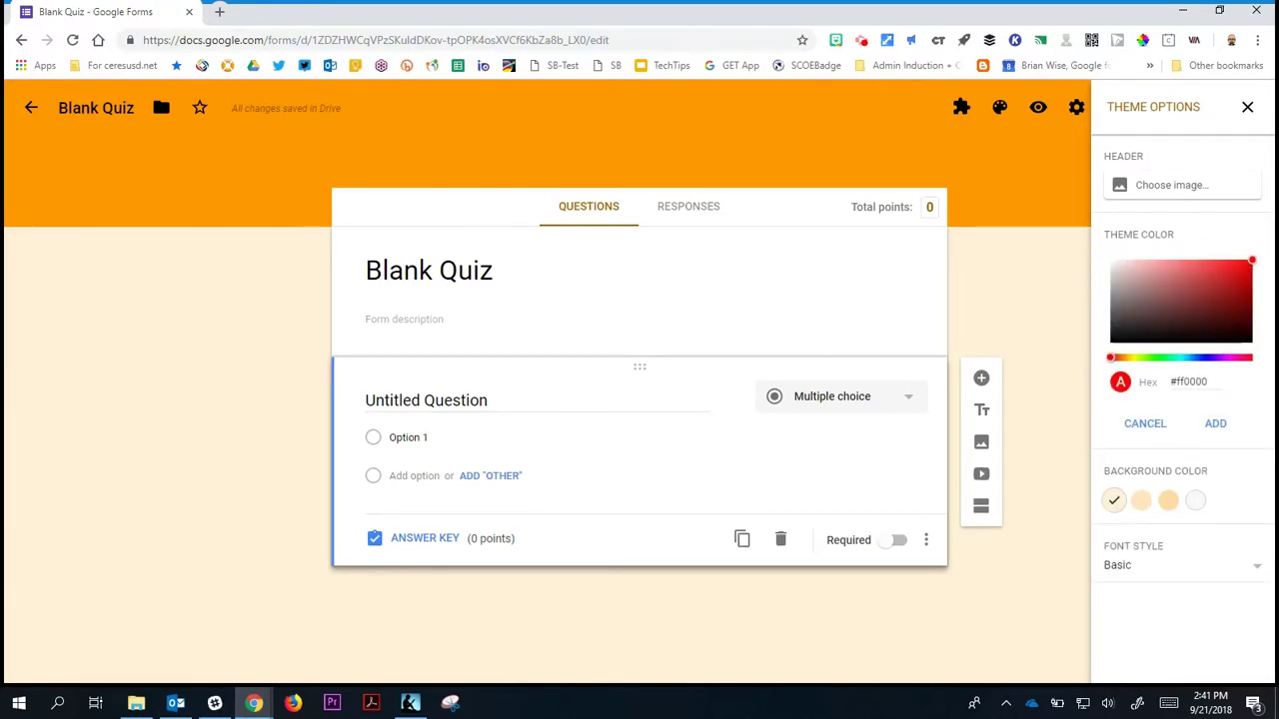
click(1228, 357)
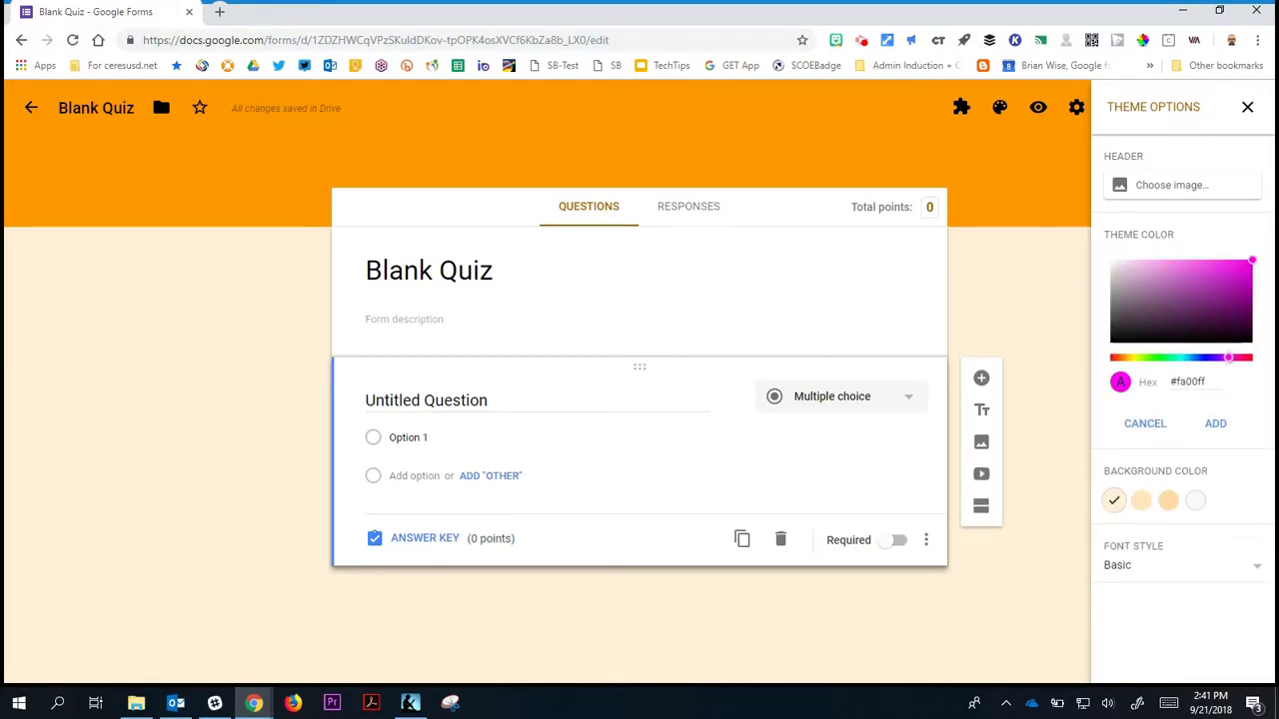
click(1195, 292)
drag(1229, 357, 1245, 357)
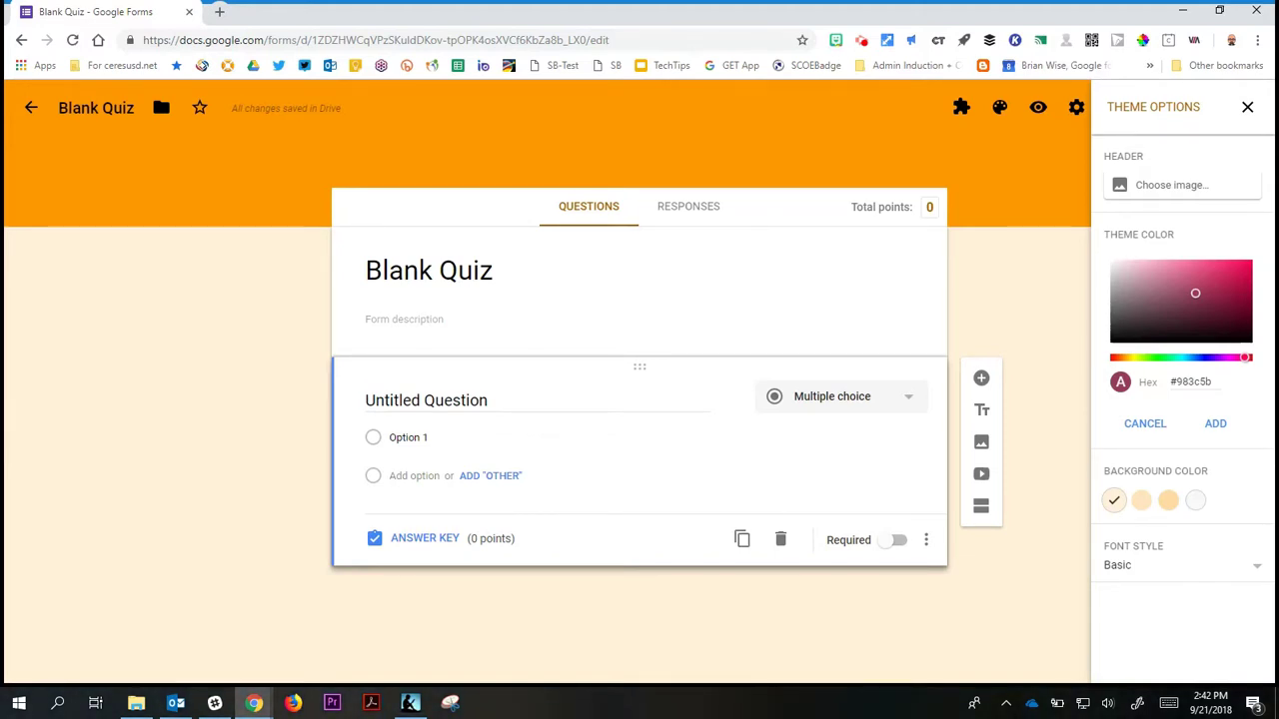
click(1215, 424)
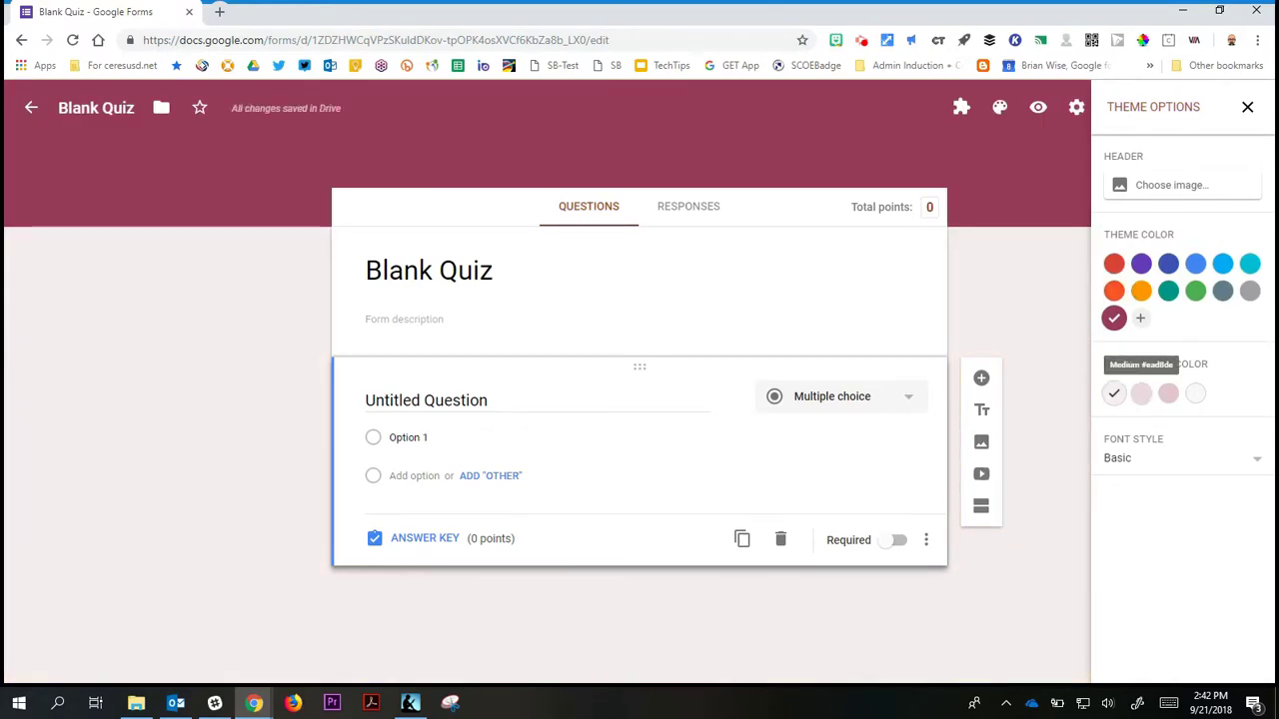
Try the medium and dark background shades of the custom color, and return to the lightest shade.
click(1141, 392)
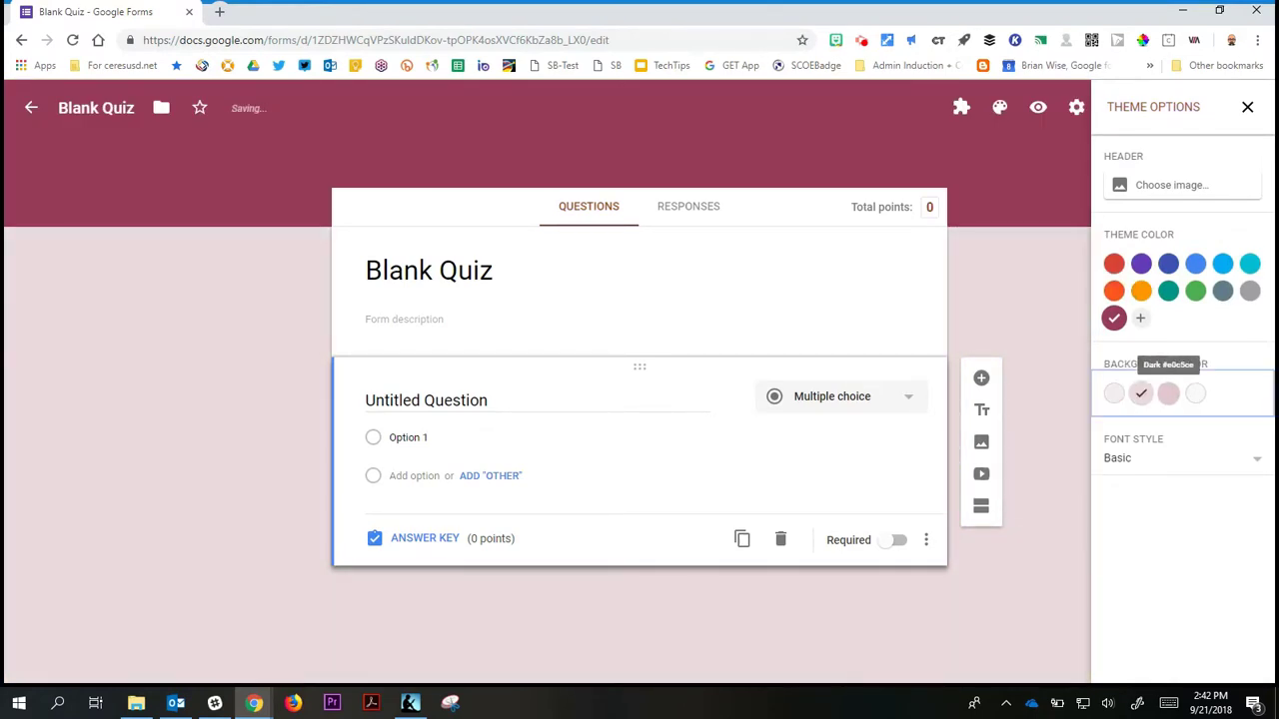
click(1168, 392)
click(1113, 393)
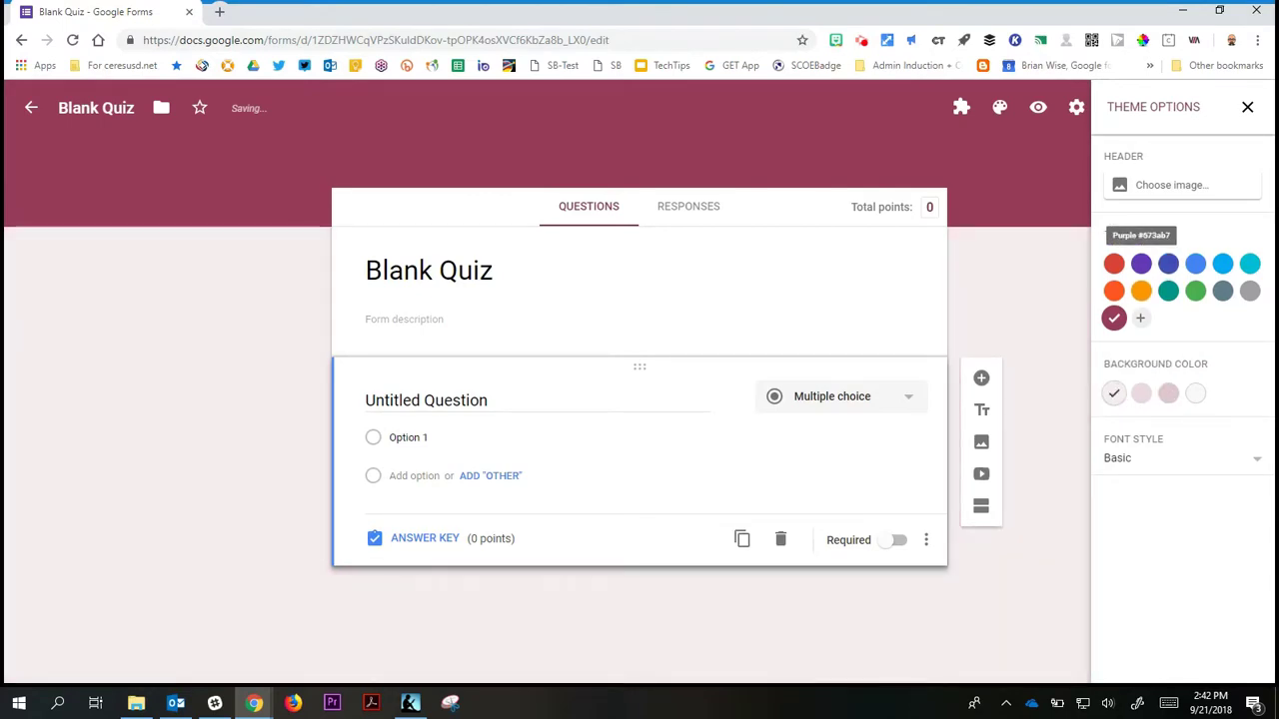
Browse the header image gallery and apply the sparkler cupcake picture from the Birthday category.
click(1169, 185)
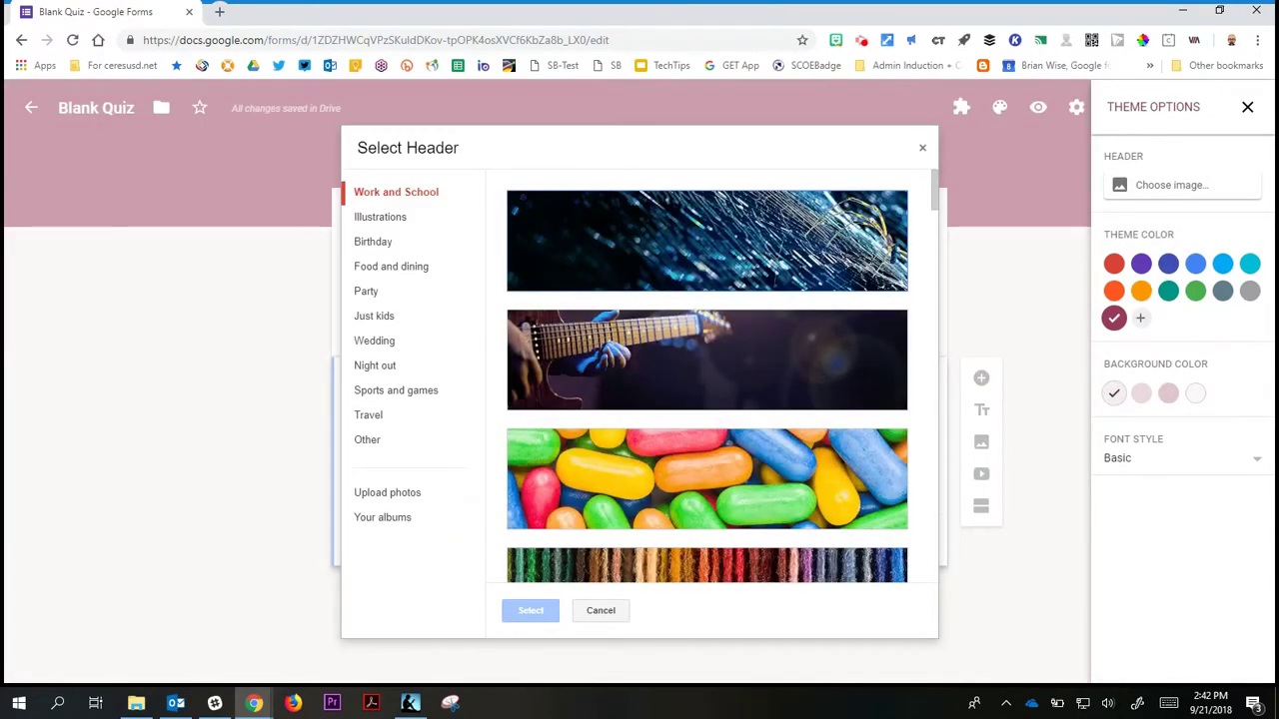
scroll(707, 376, down, 8)
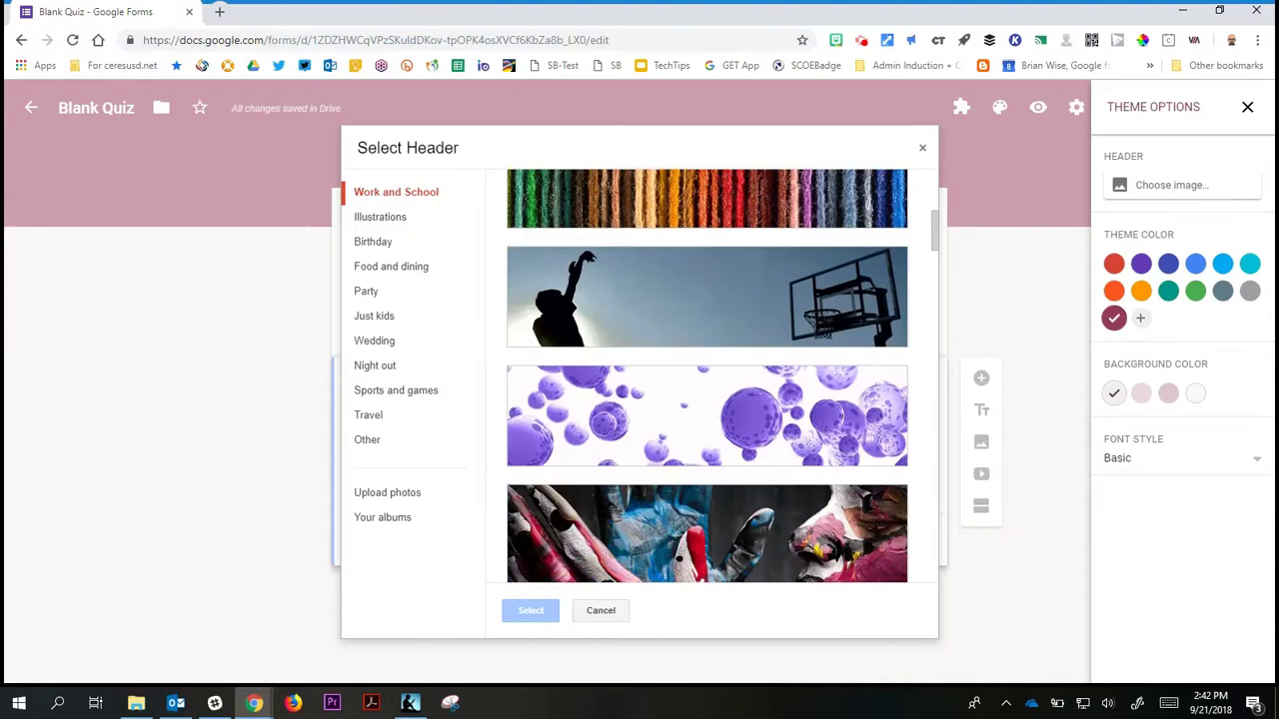
scroll(707, 376, down, 4)
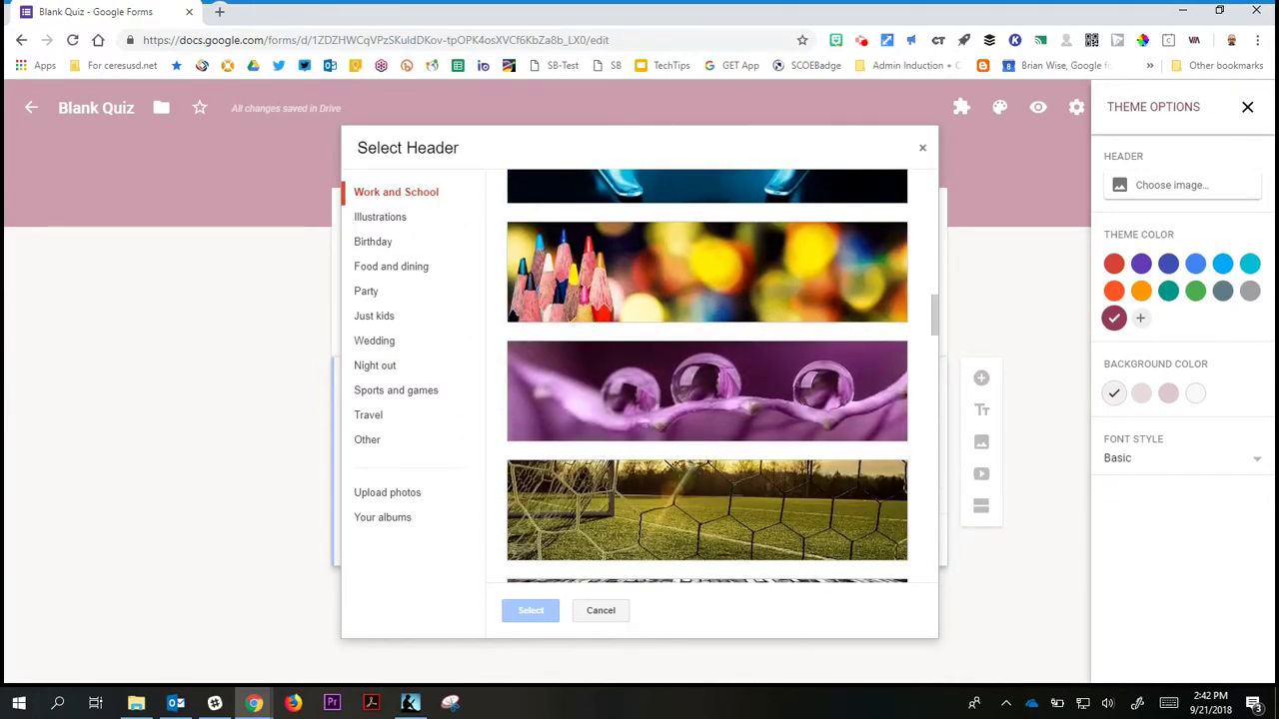
scroll(708, 376, down, 2)
scroll(708, 376, up, 14)
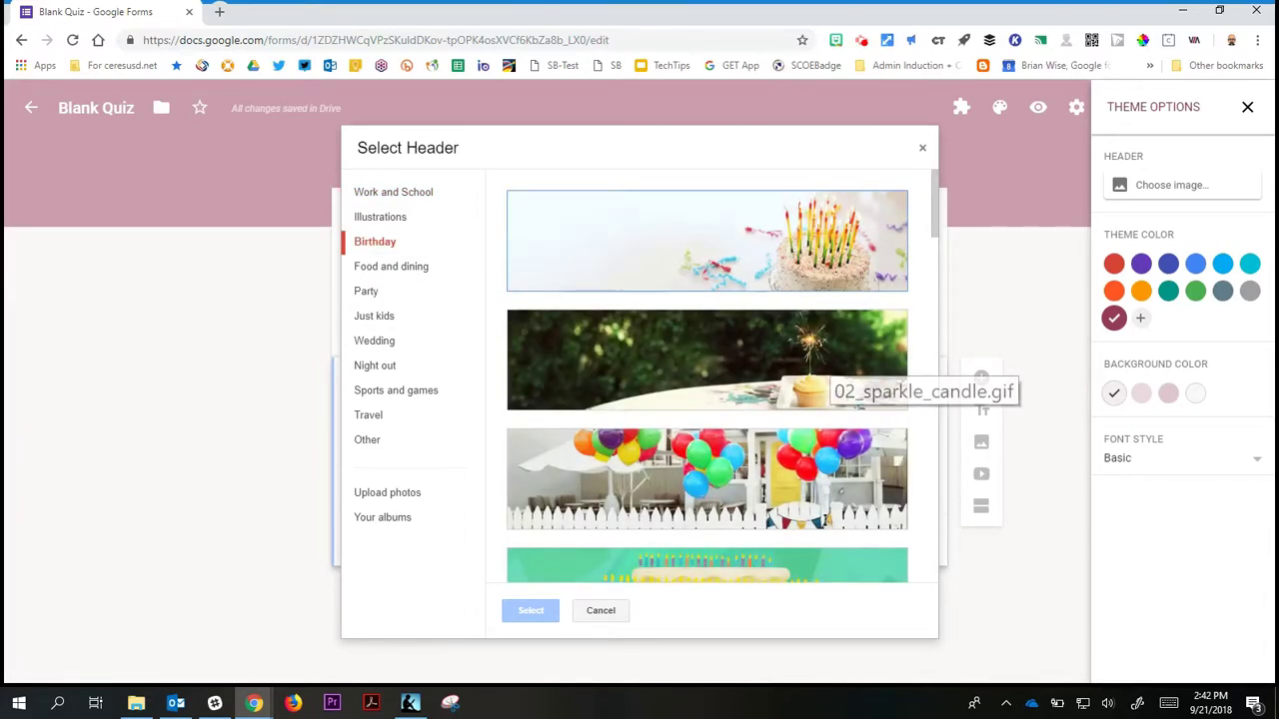
click(799, 360)
key(Return)
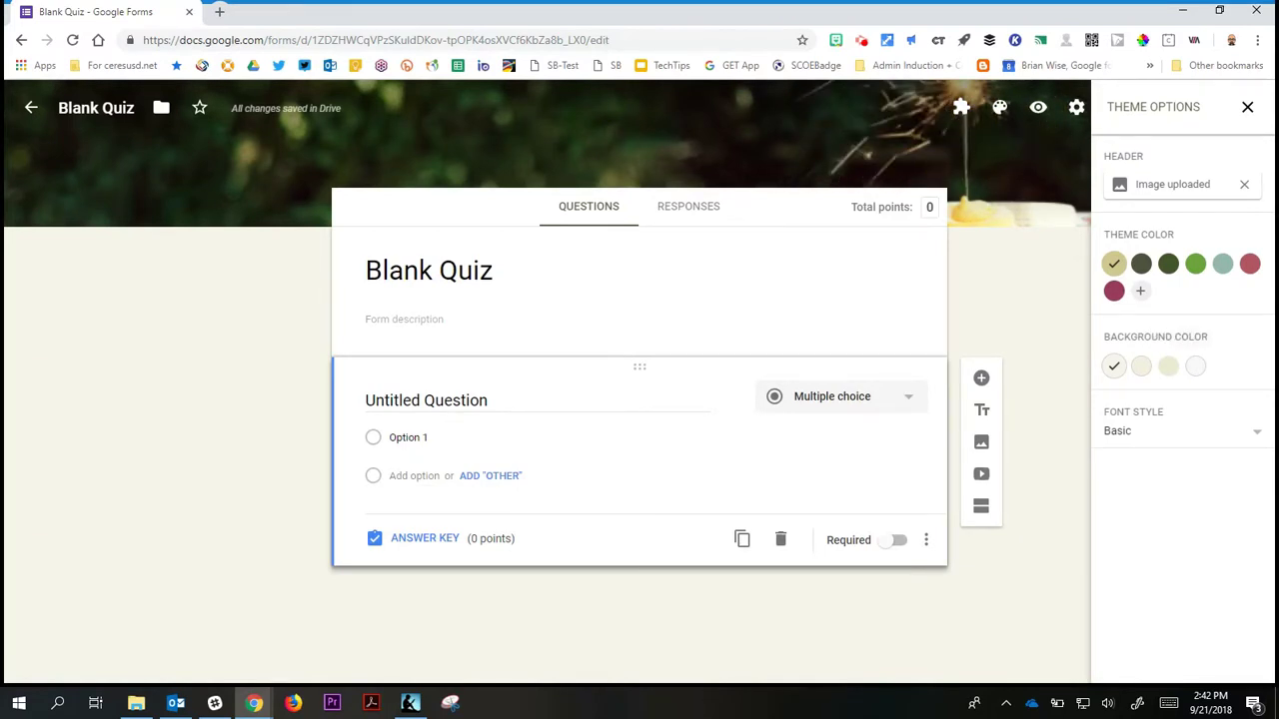
Upload the desktop picture 4c6d26ab8ecf4ae78097605cdcfdaf75_large.jpg as a new header photo.
click(1172, 184)
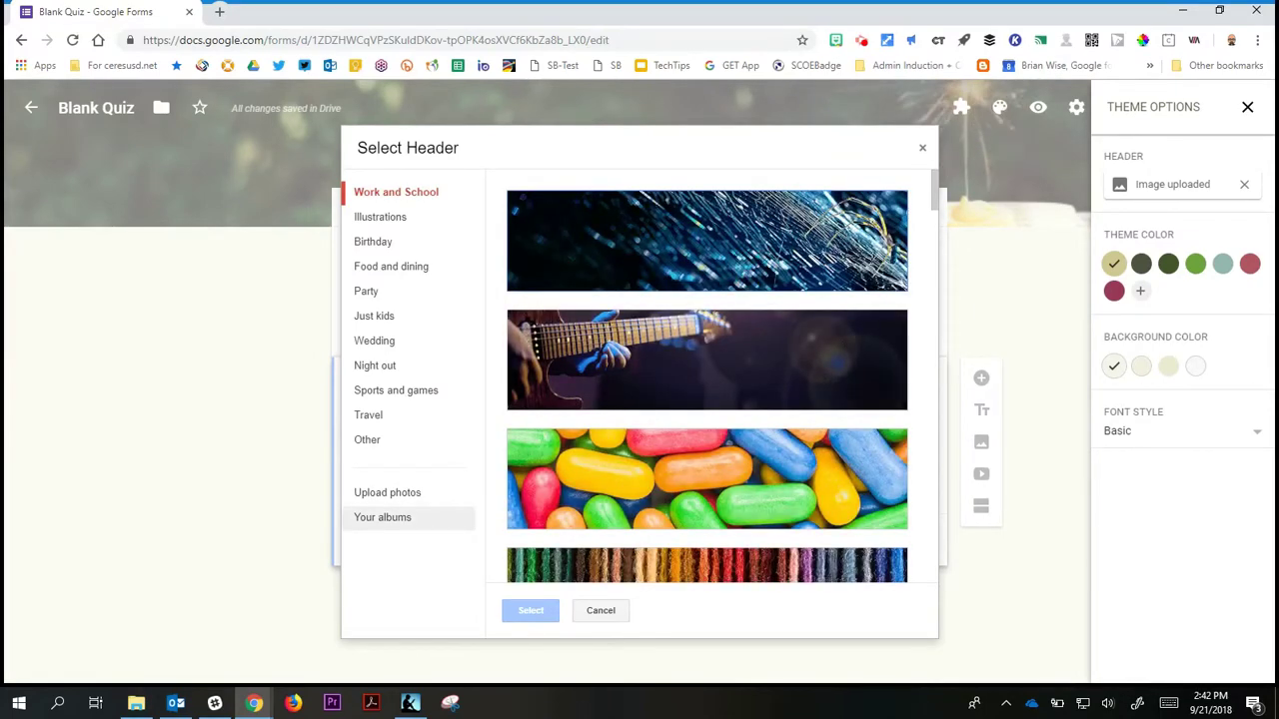
click(390, 492)
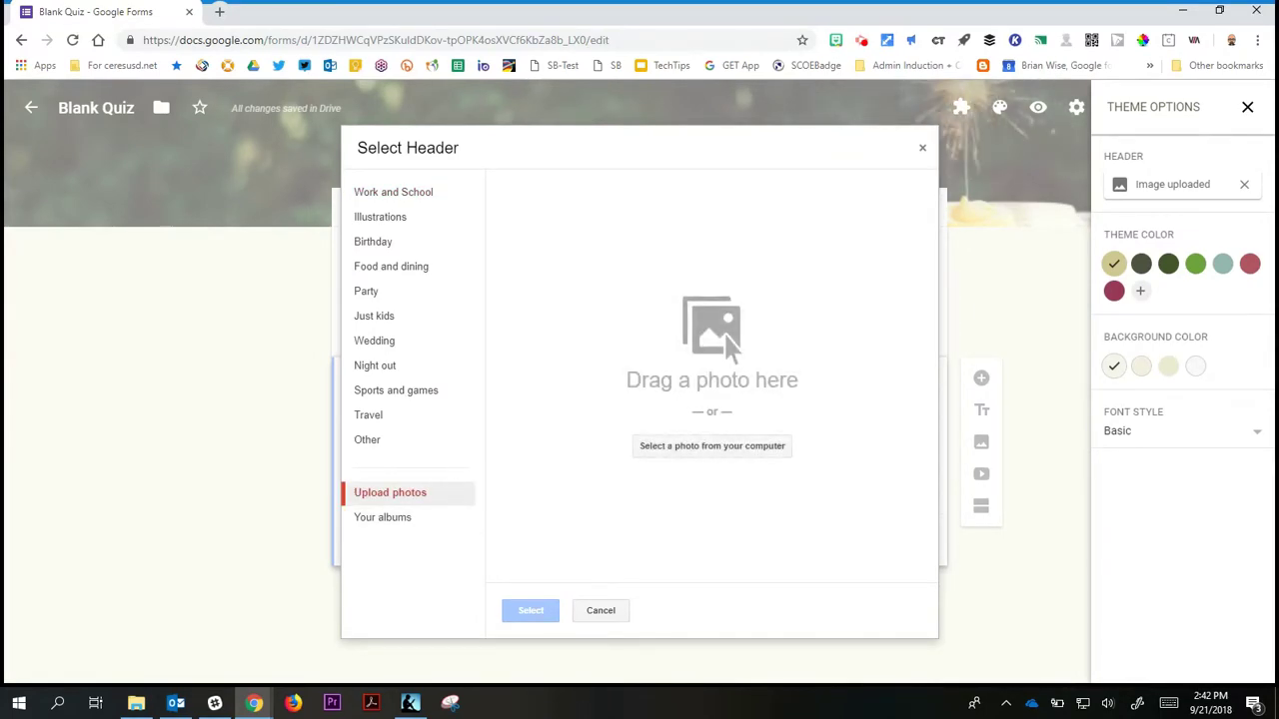
drag(1021, 12, 1141, 40)
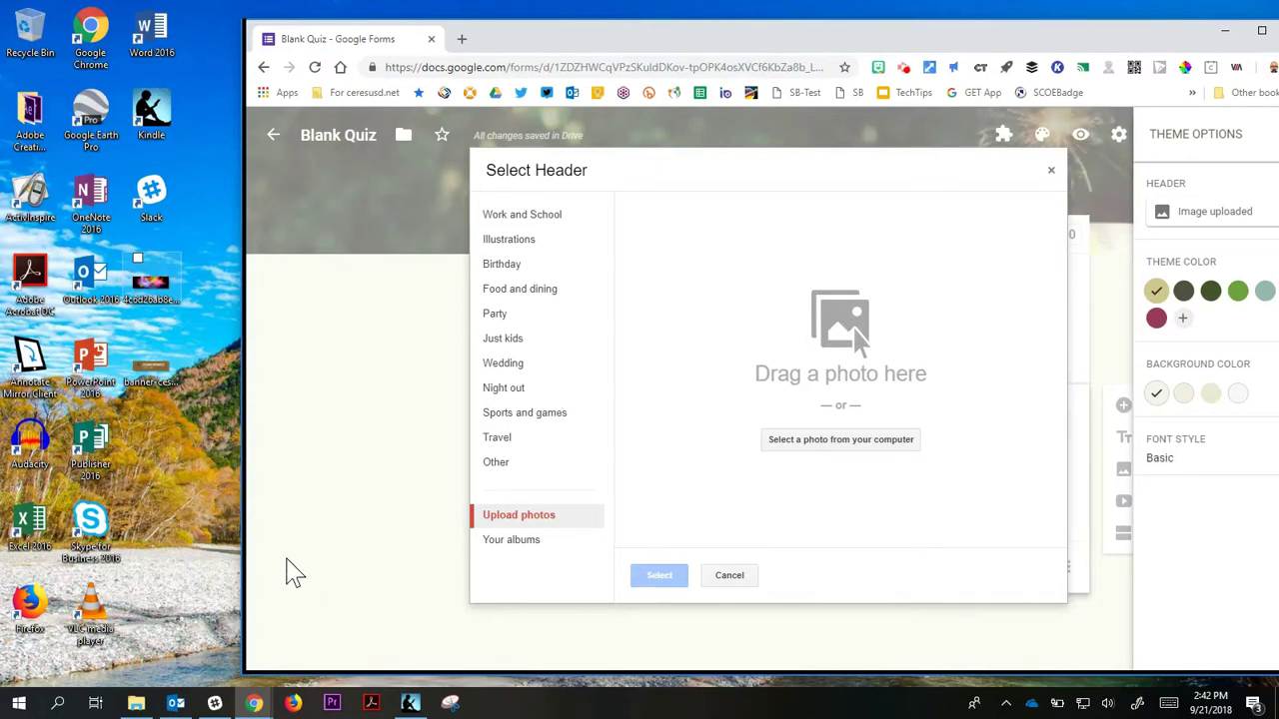
drag(152, 284, 779, 383)
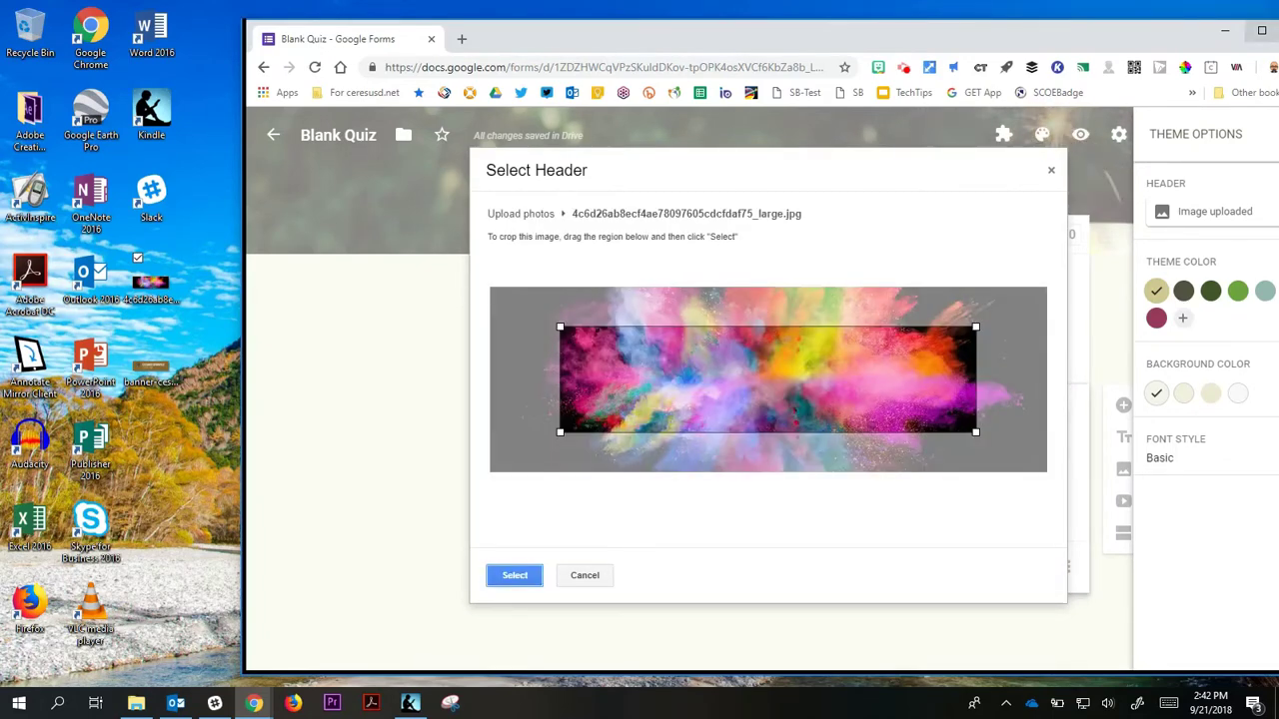
click(1261, 31)
Enlarge and reposition the crop region on the color-burst picture and apply it as the header.
mouse_move(639, 355)
mouse_down()
mouse_move(609, 338)
mouse_move(660, 347)
mouse_move(654, 363)
mouse_move(624, 358)
mouse_move(636, 358)
mouse_up()
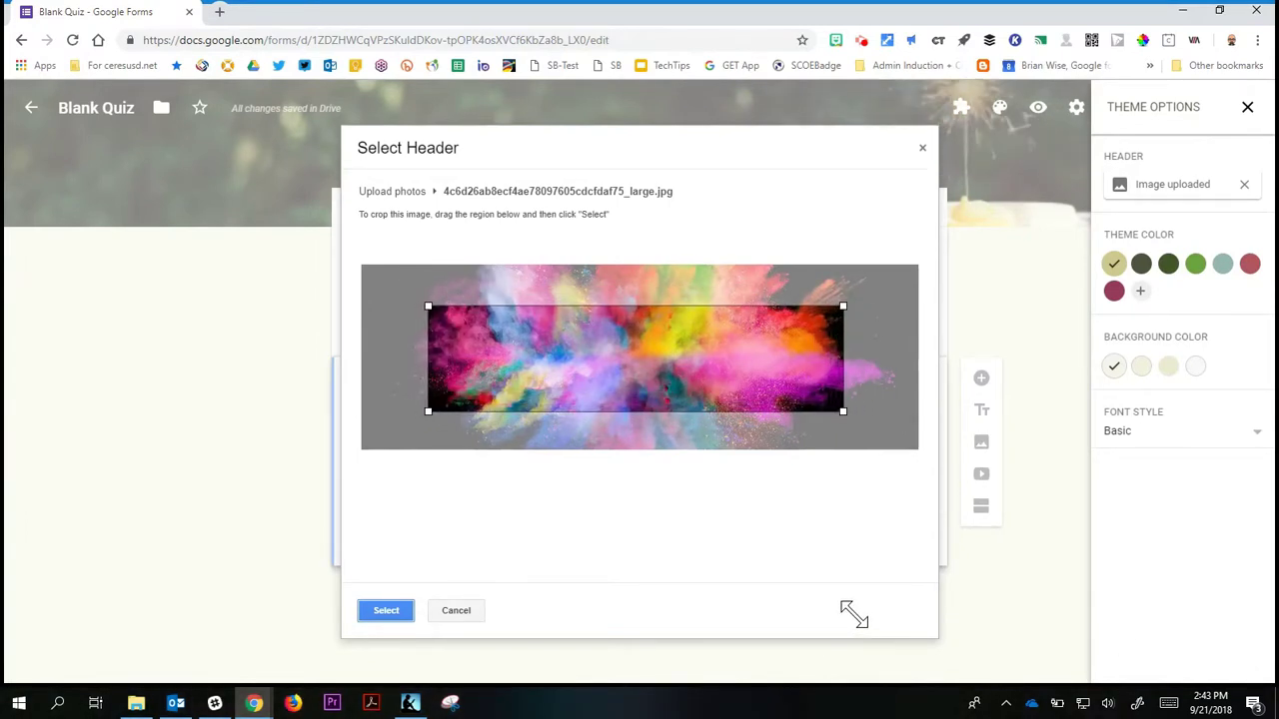
drag(427, 306, 403, 300)
drag(794, 585, 866, 599)
drag(1140, 687, 1109, 689)
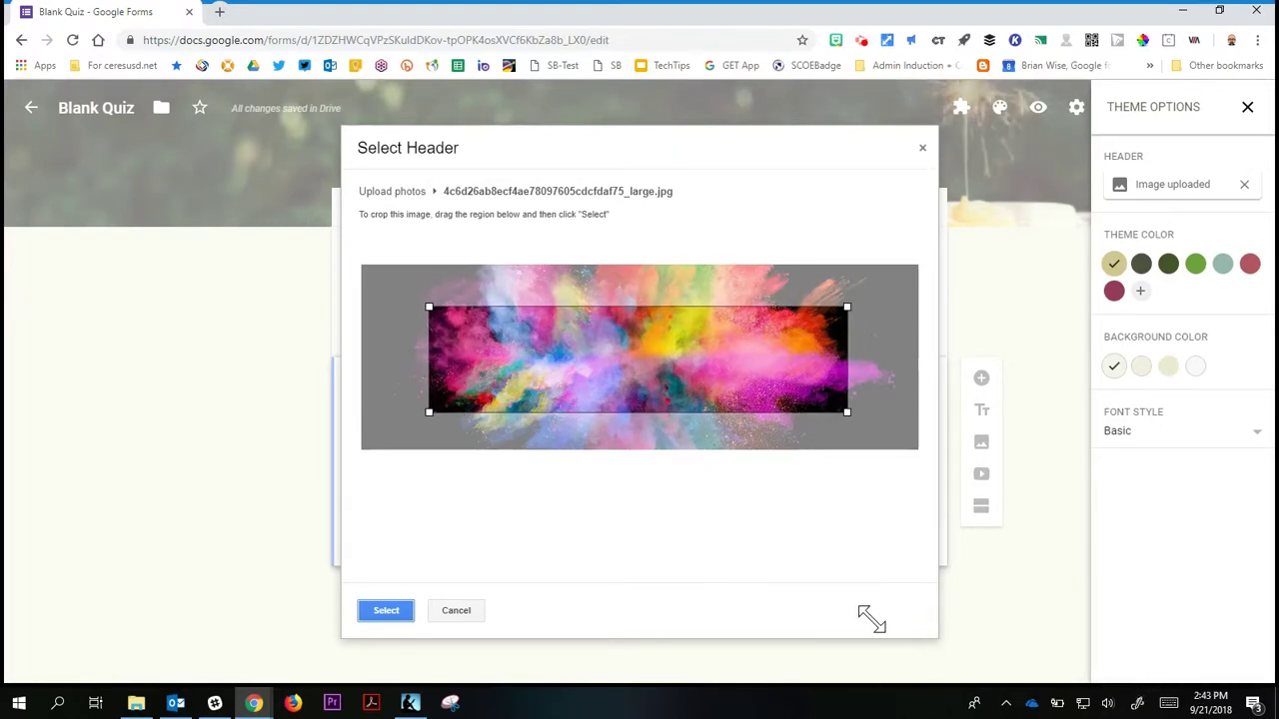
drag(429, 306, 371, 290)
drag(536, 344, 573, 343)
click(385, 611)
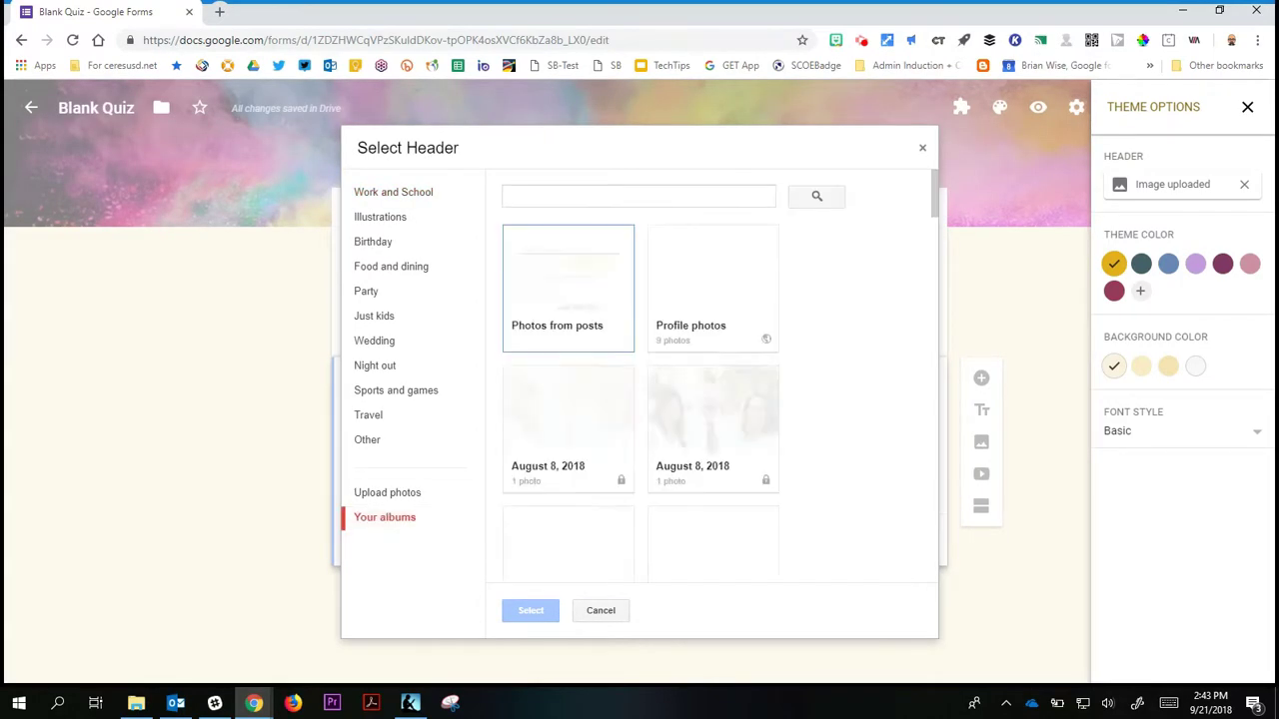
Choose the group photo from the August 8, 2018 album, adjust its crop region around the people and apply it as the header.
click(568, 427)
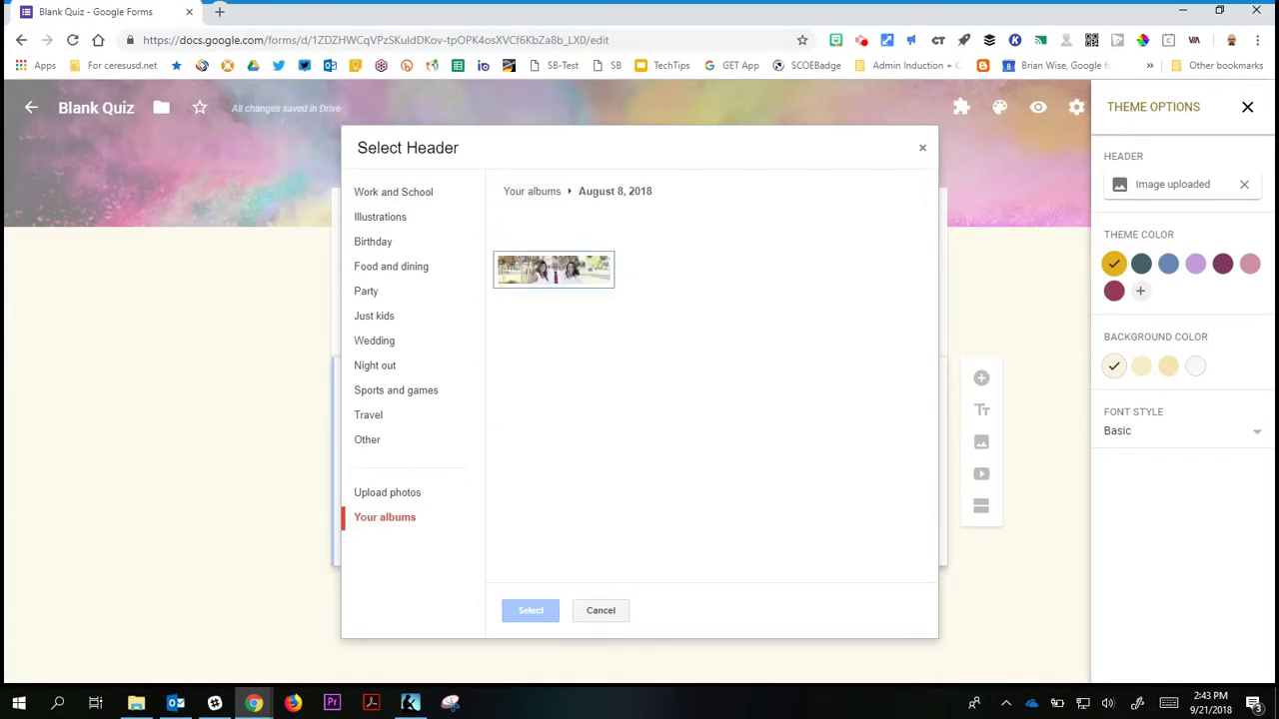
click(554, 270)
drag(711, 386, 719, 380)
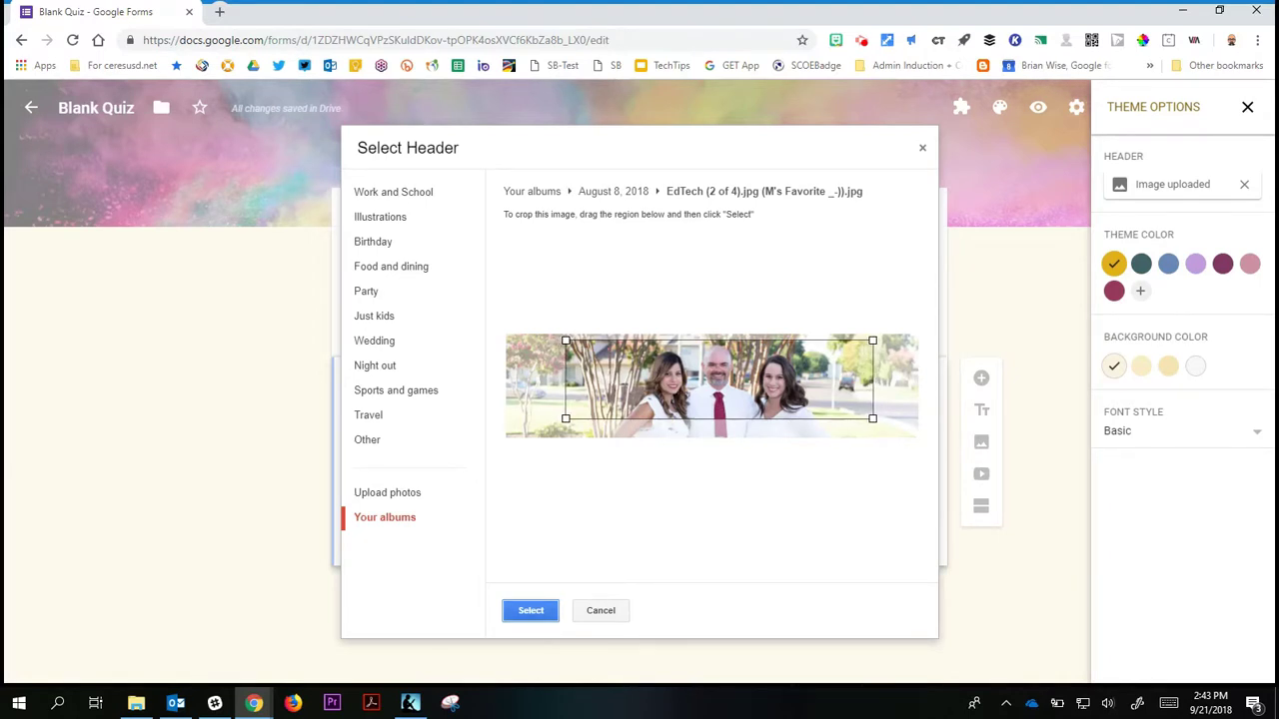
drag(719, 379, 720, 374)
click(530, 611)
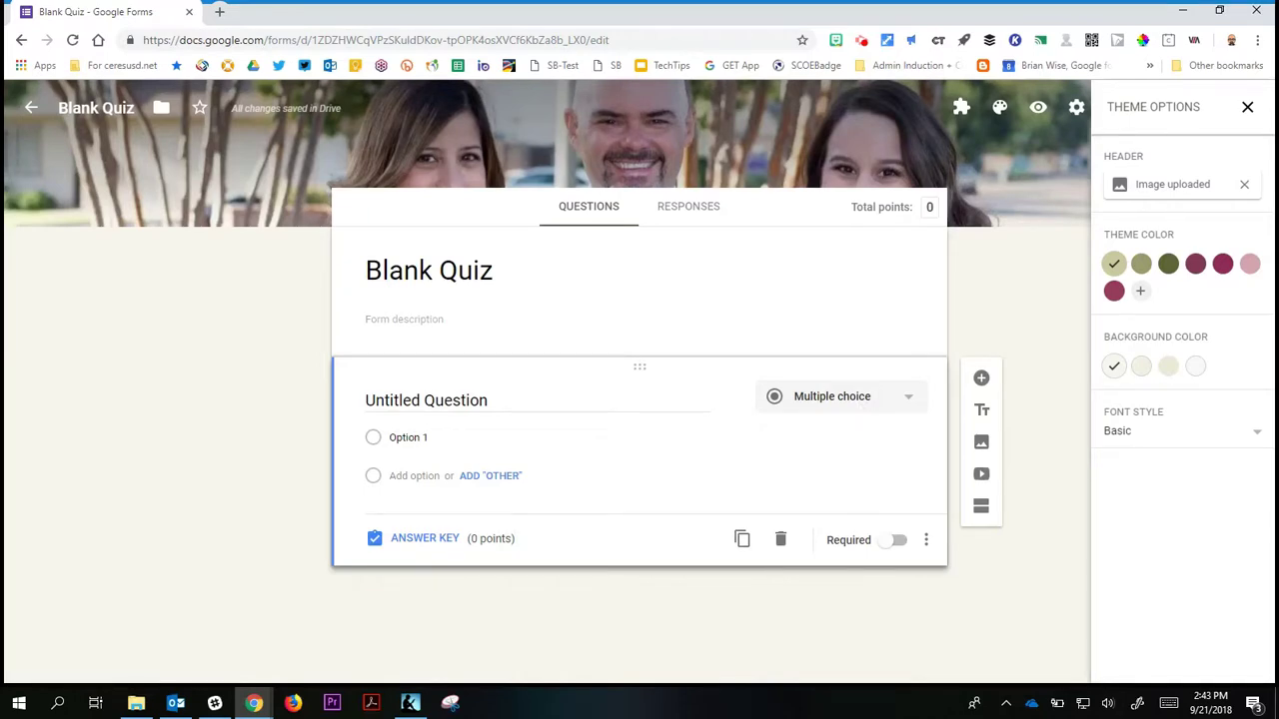
Replace the header image with the colored yarn picture from the Work and School category.
click(1172, 183)
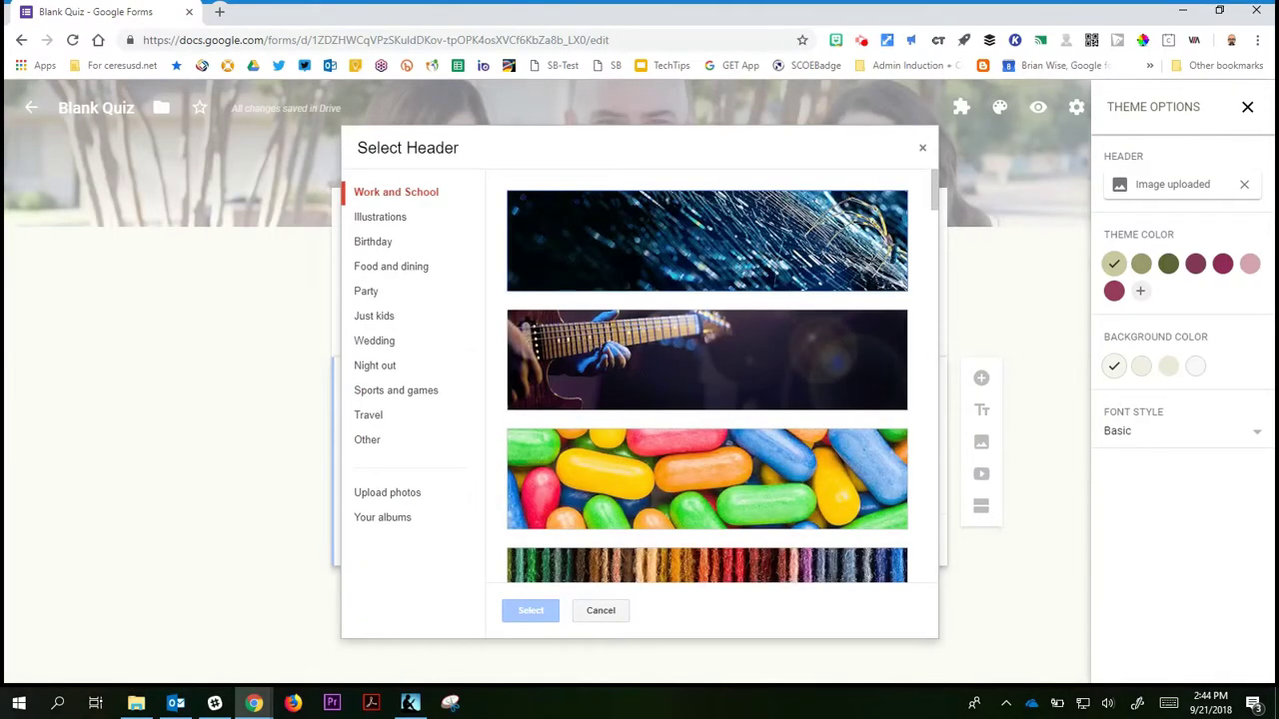
scroll(707, 380, down, 2)
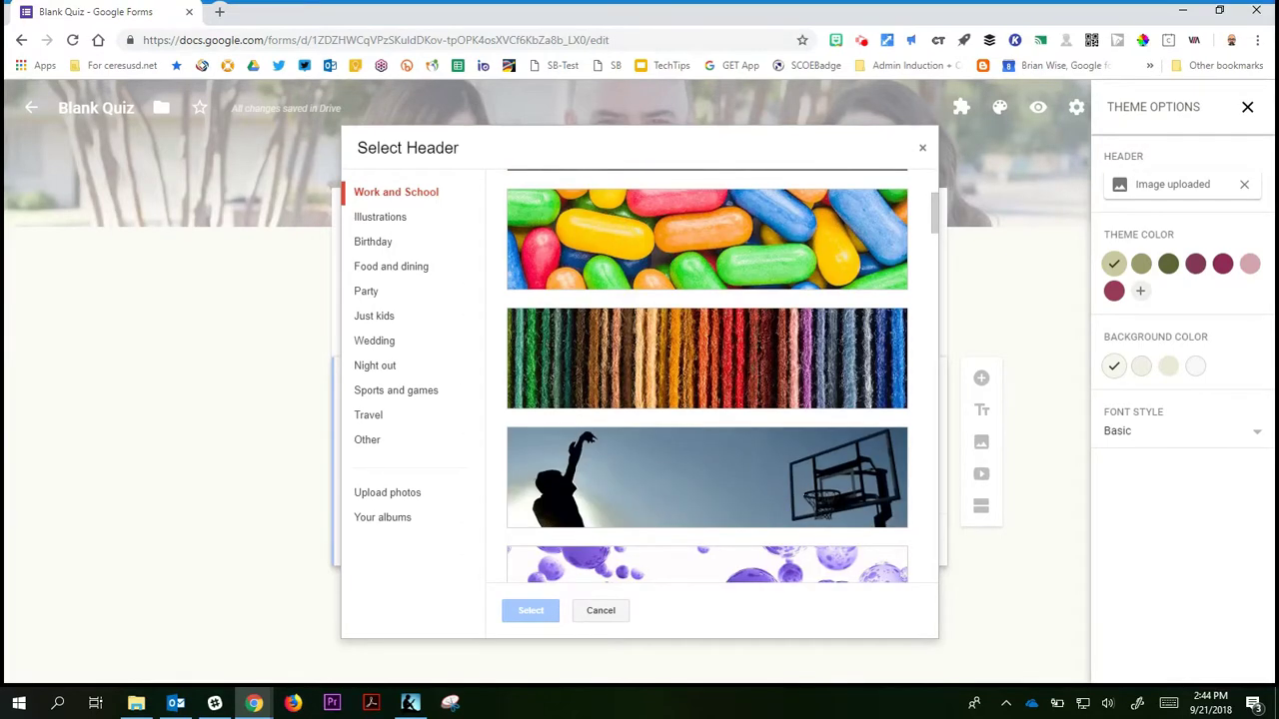
scroll(707, 379, up, 2)
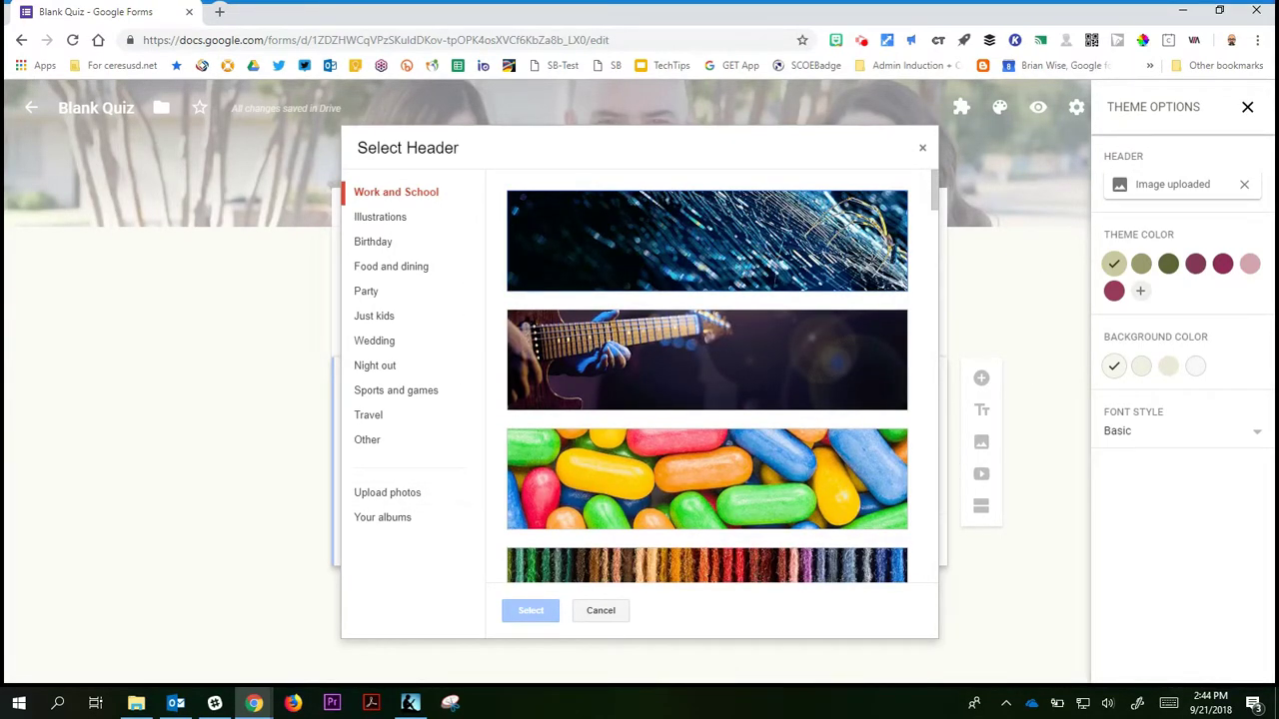
click(706, 565)
click(529, 611)
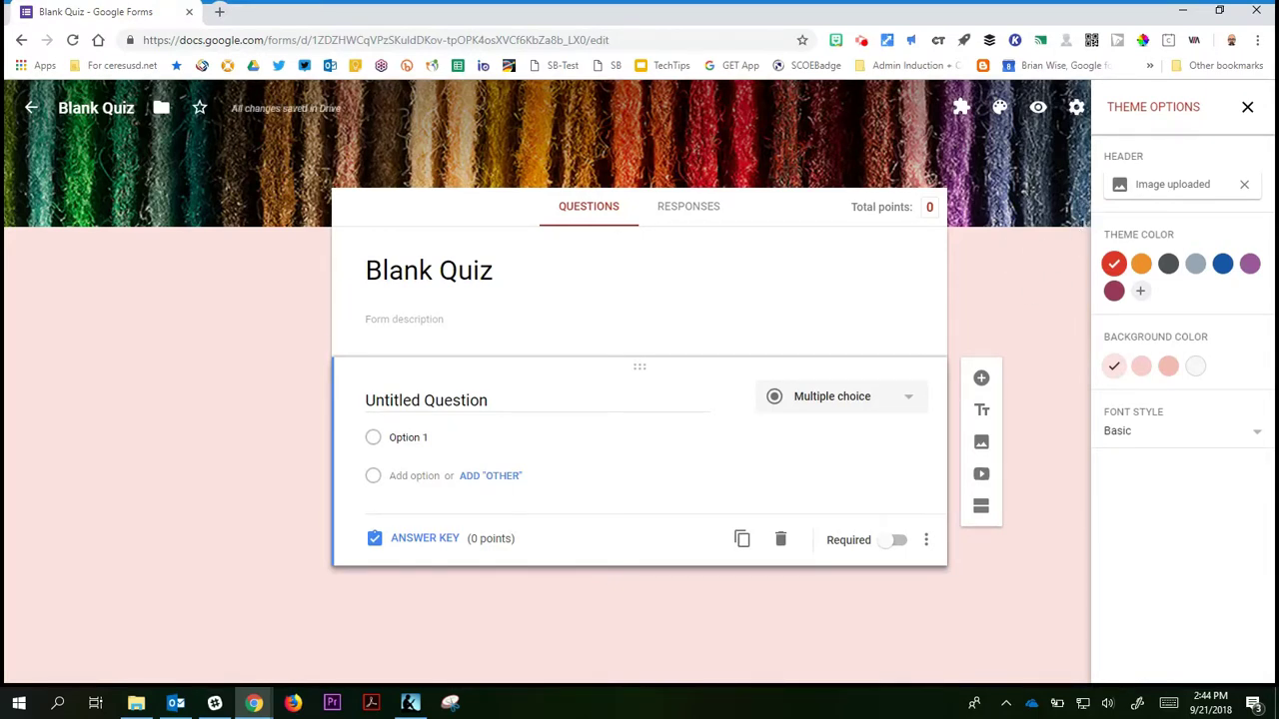
Try the Decorative, Formal and Playful font styles on the quiz.
click(1182, 431)
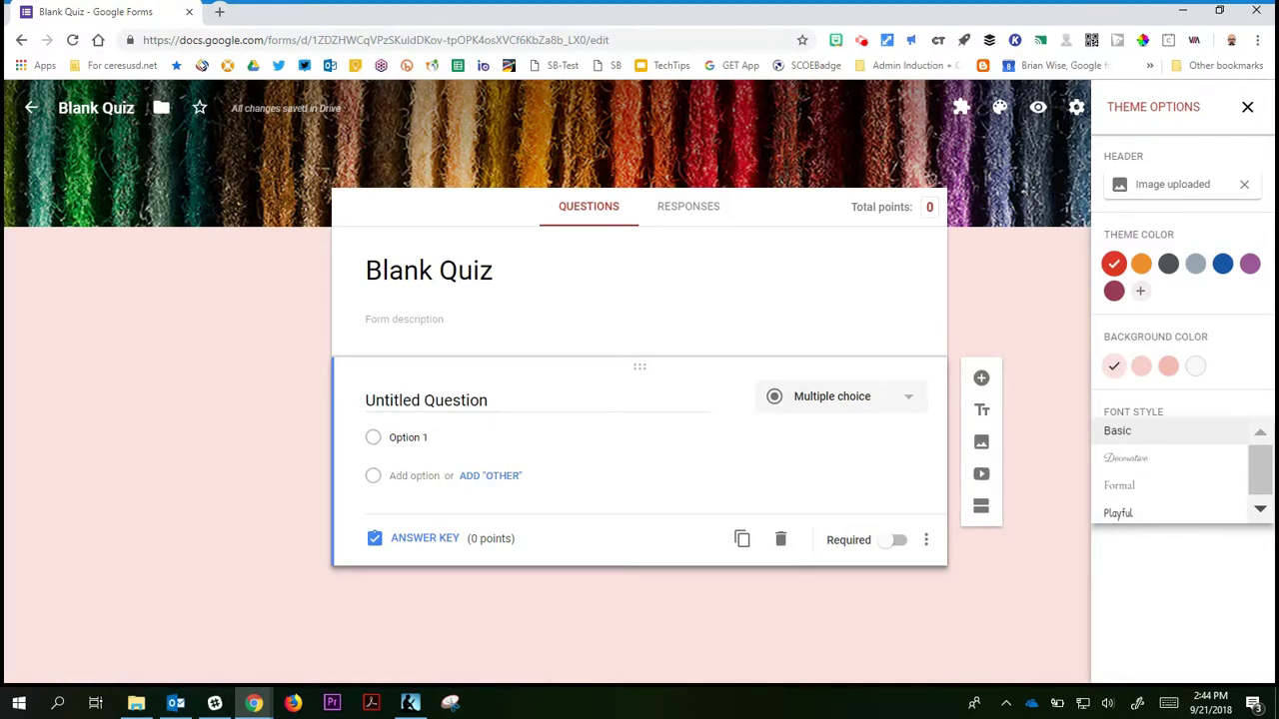
click(1126, 458)
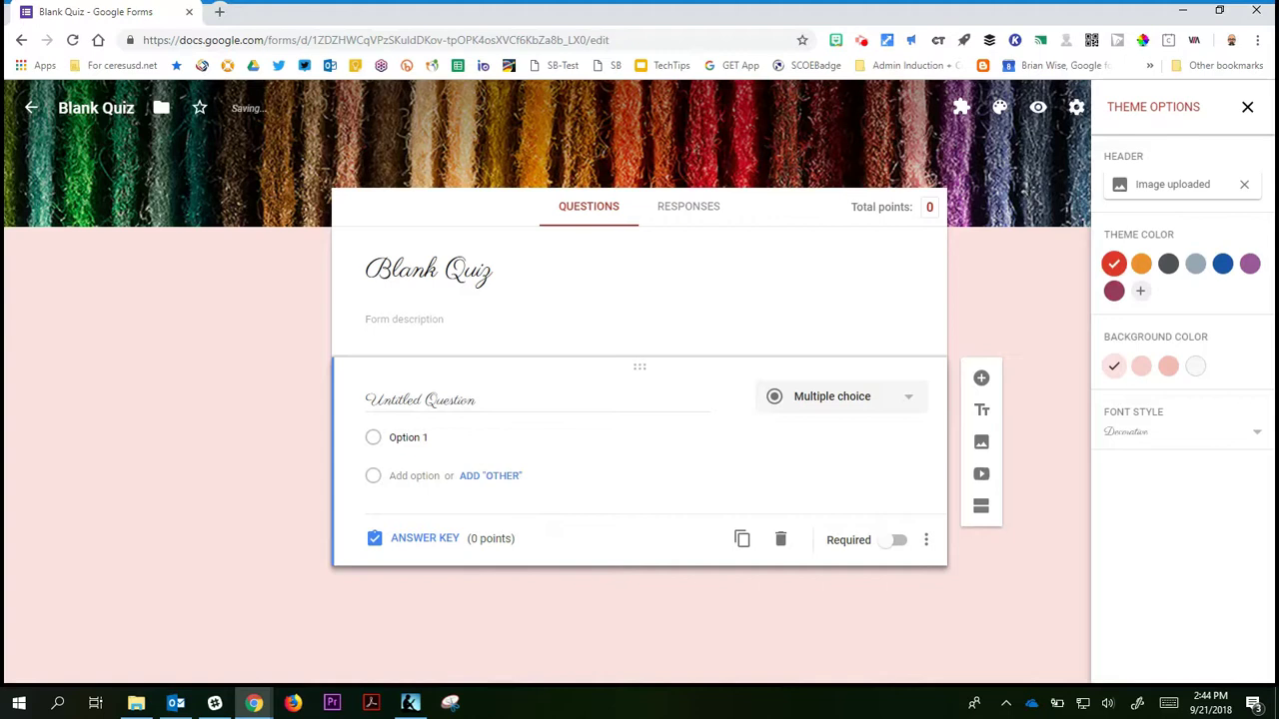
click(1179, 430)
click(1126, 458)
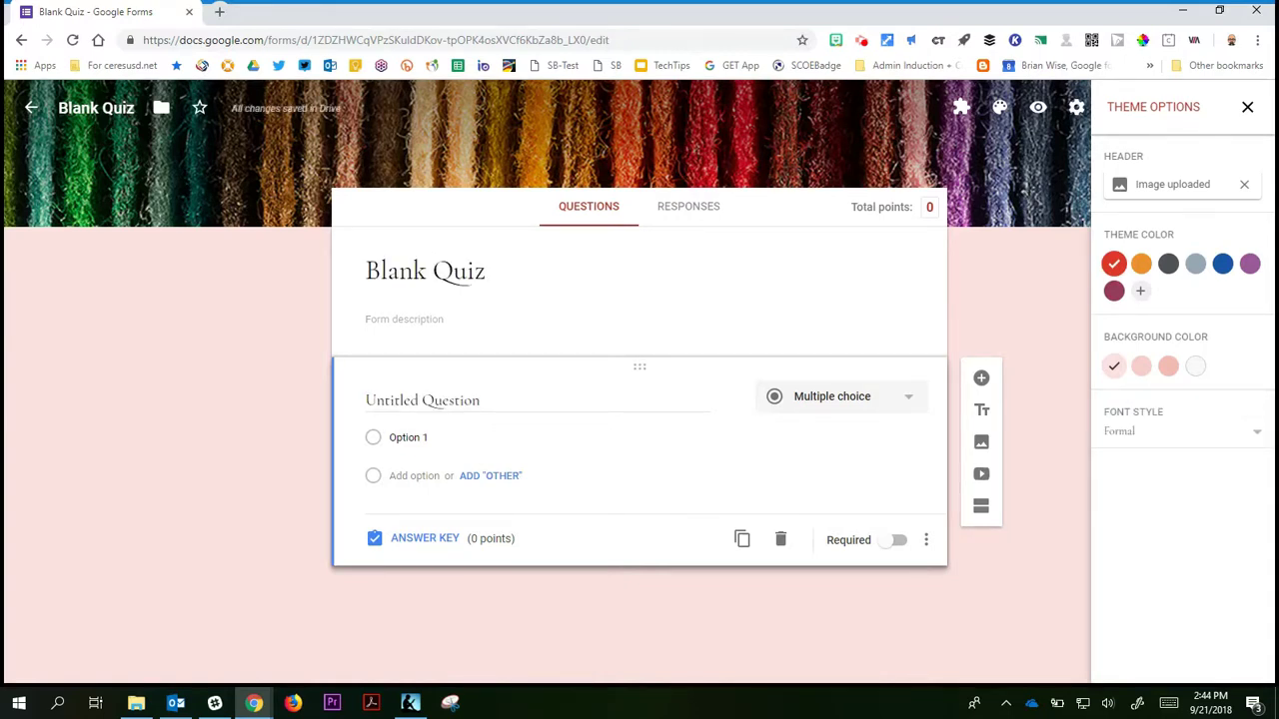
click(1179, 431)
click(1126, 458)
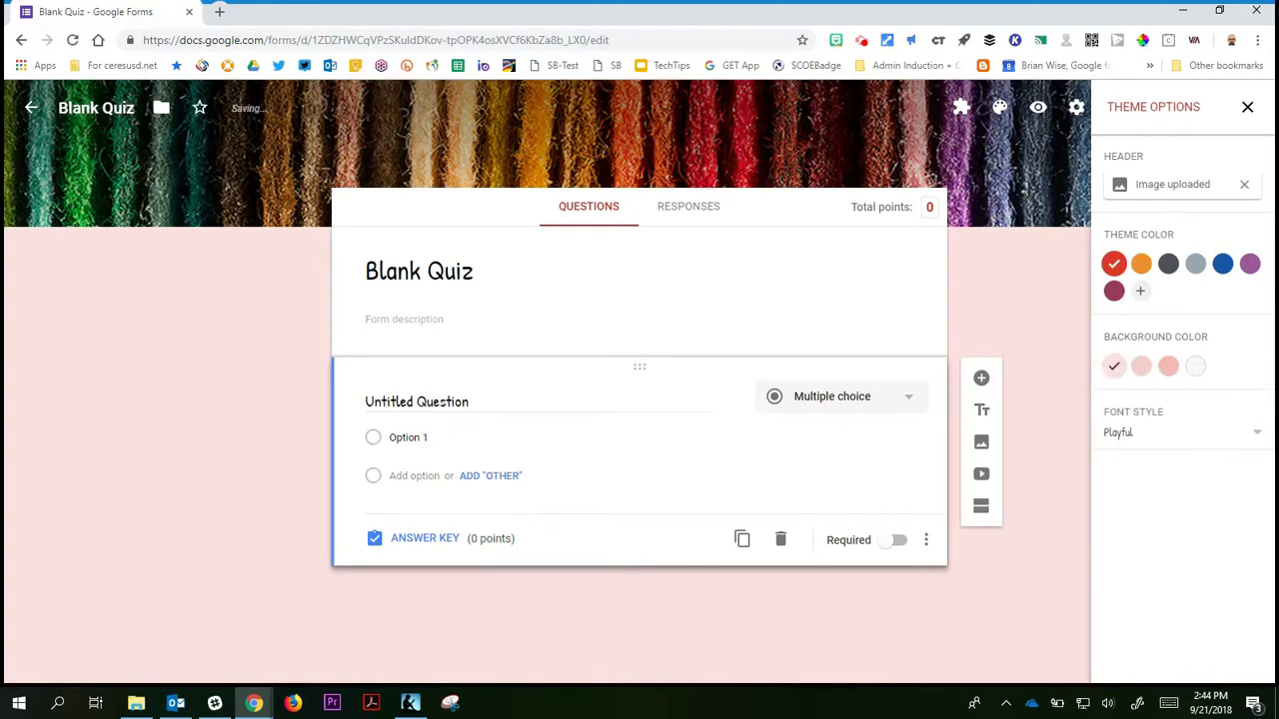
Set the font style to Basic and close the theme options.
click(1179, 432)
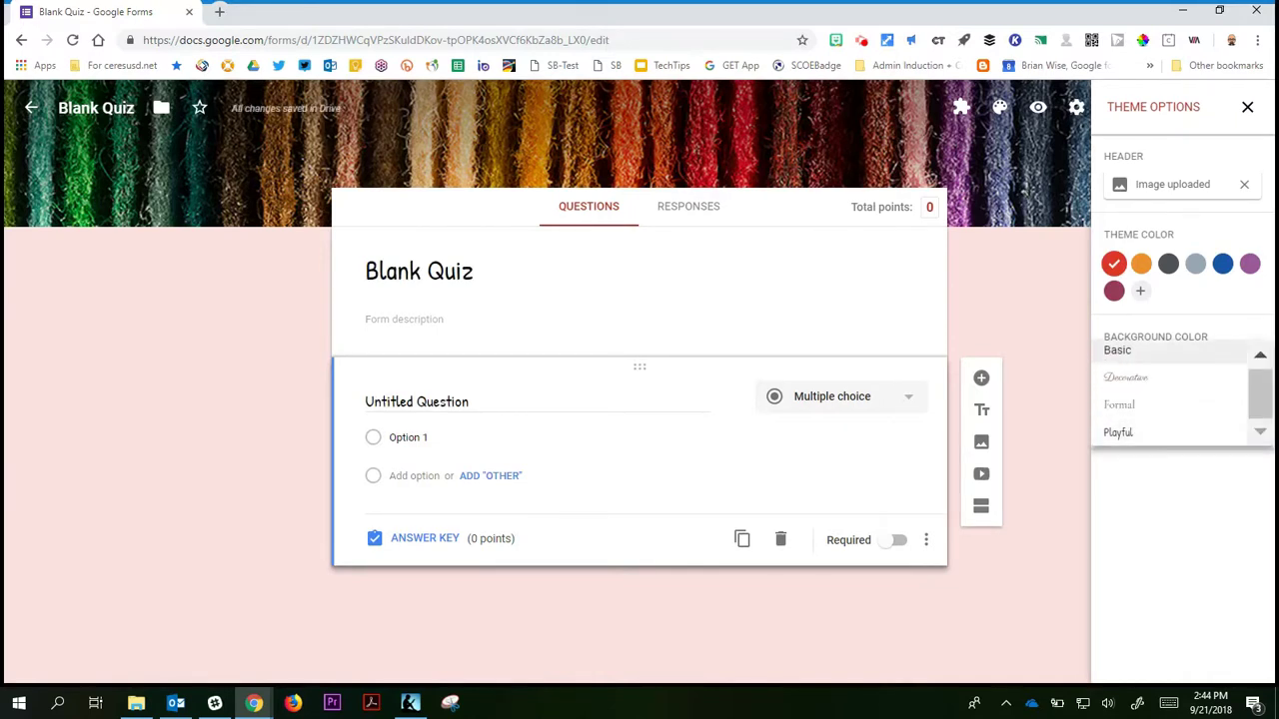
drag(1260, 394, 1260, 376)
click(1117, 352)
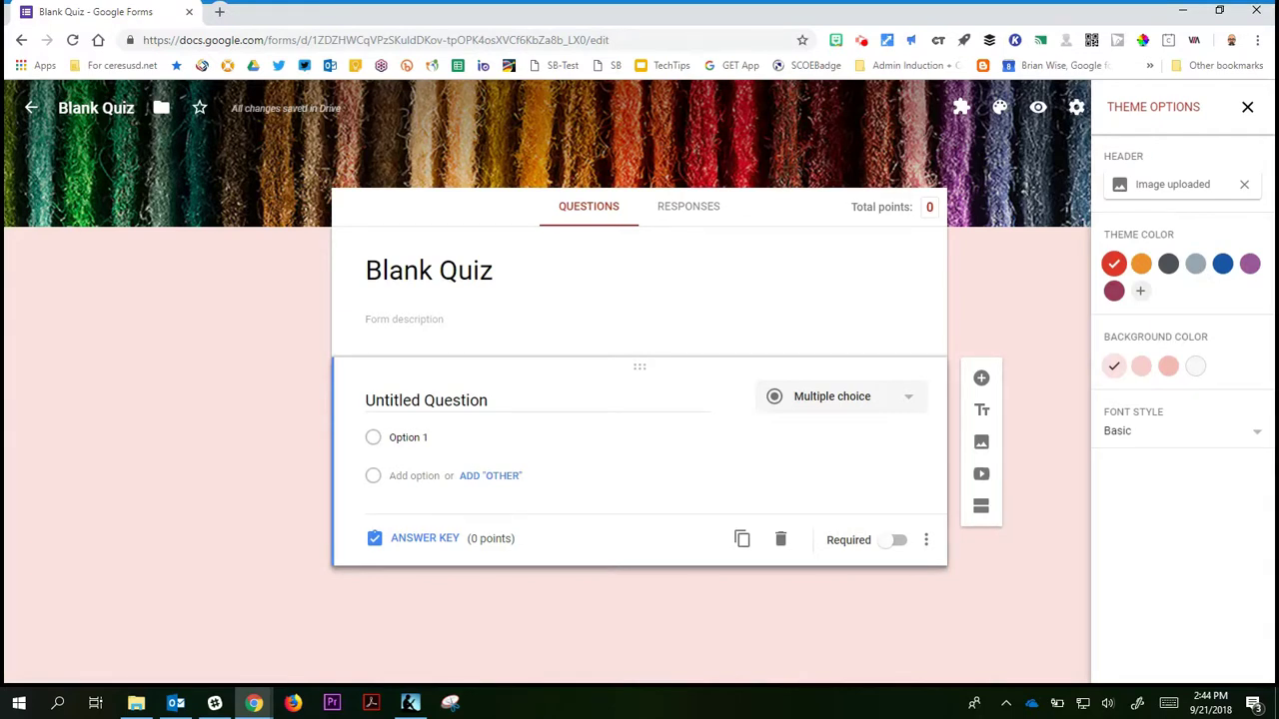
click(1246, 107)
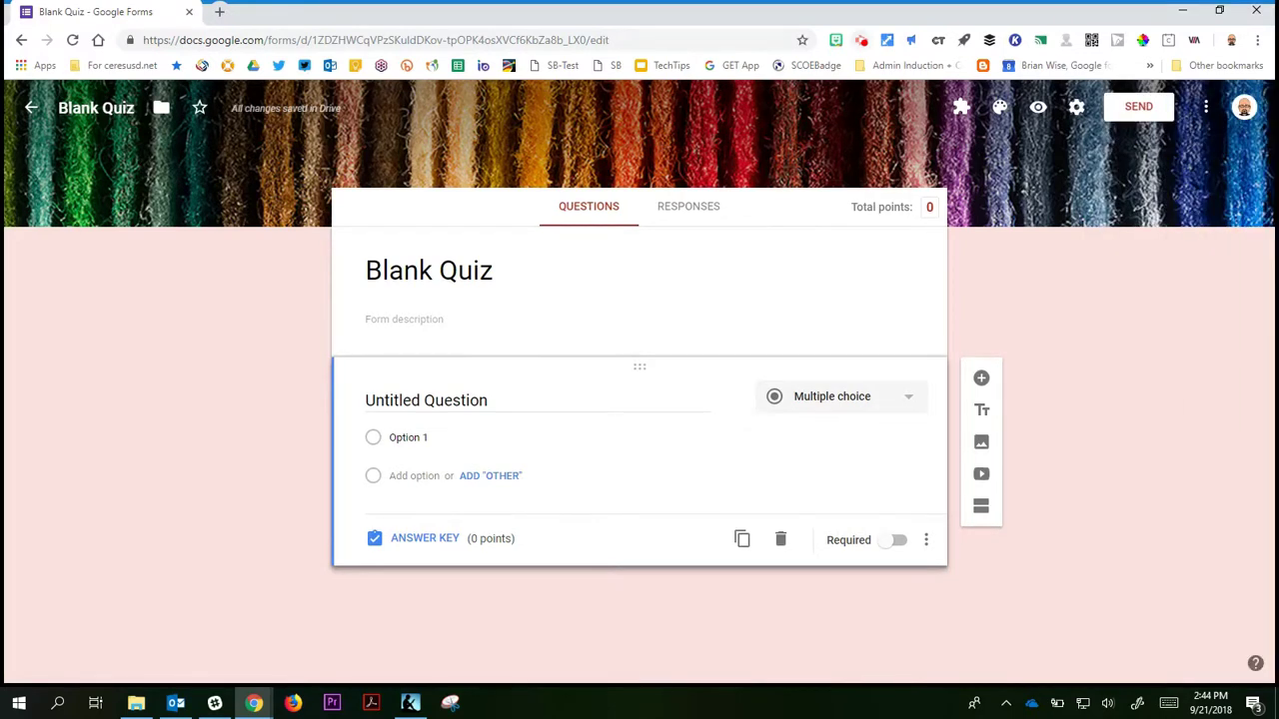